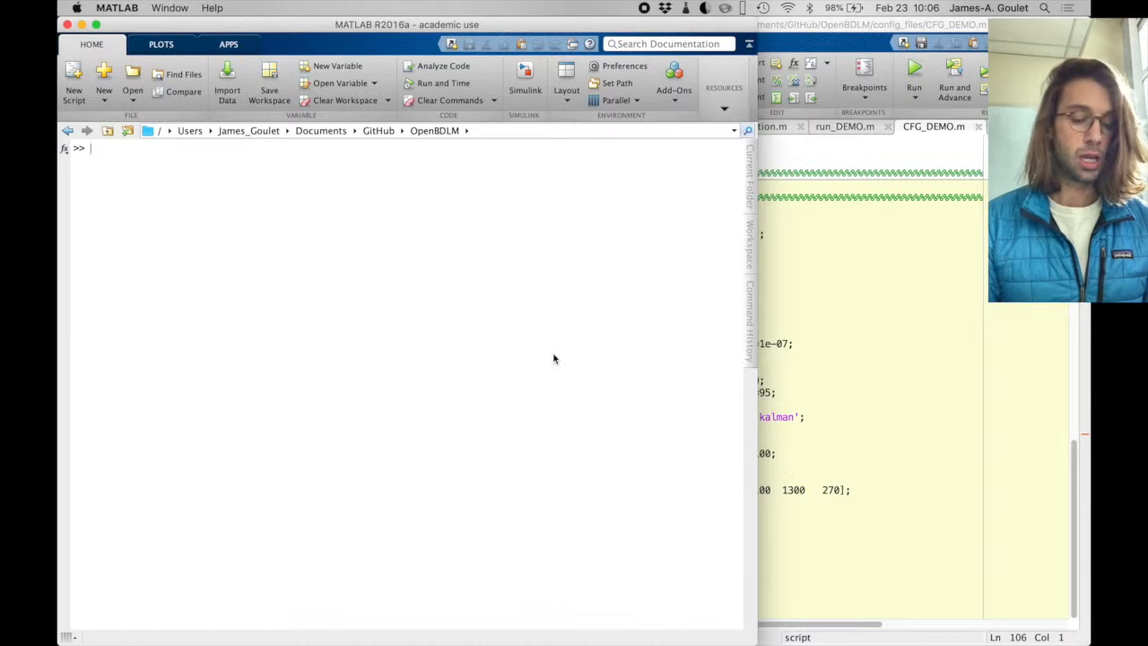
- Run OpenBDLM_main; and start a new project with the interactive tool, option 0
{"action": "type", "text": "O"}
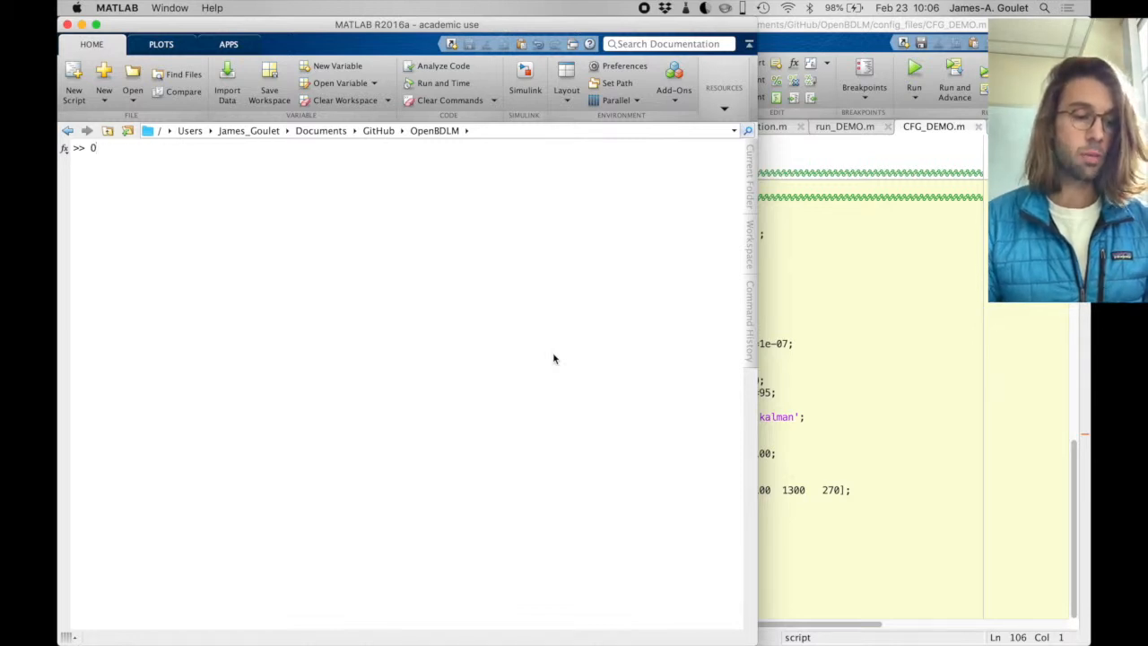
{"action": "key", "text": "Up"}
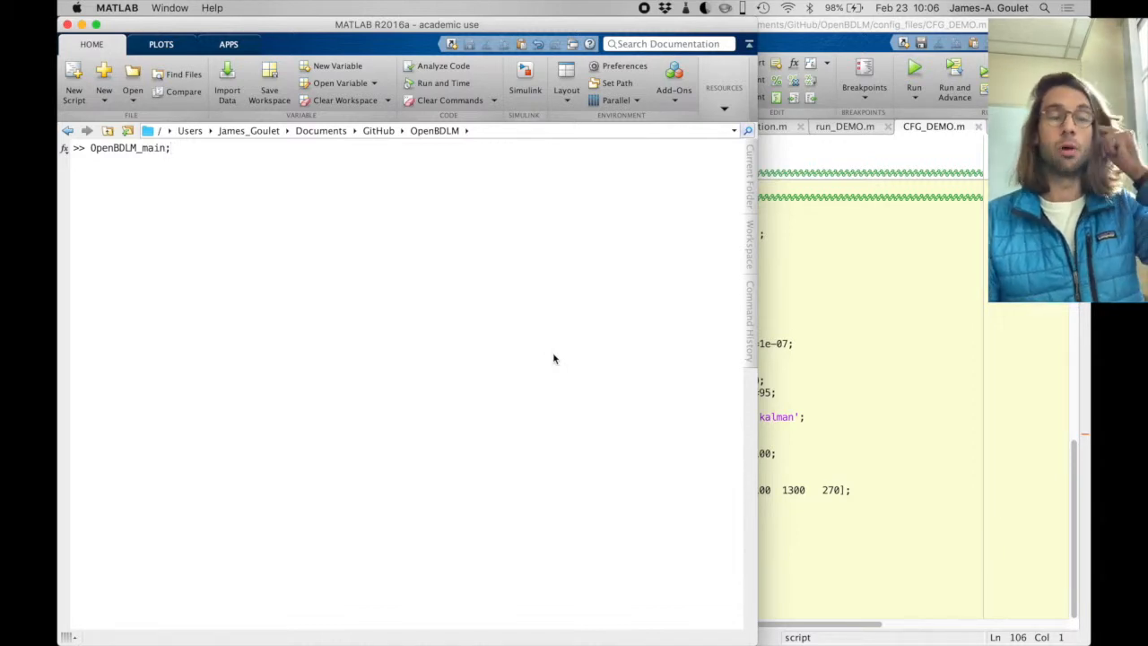
{"action": "key", "text": "Return"}
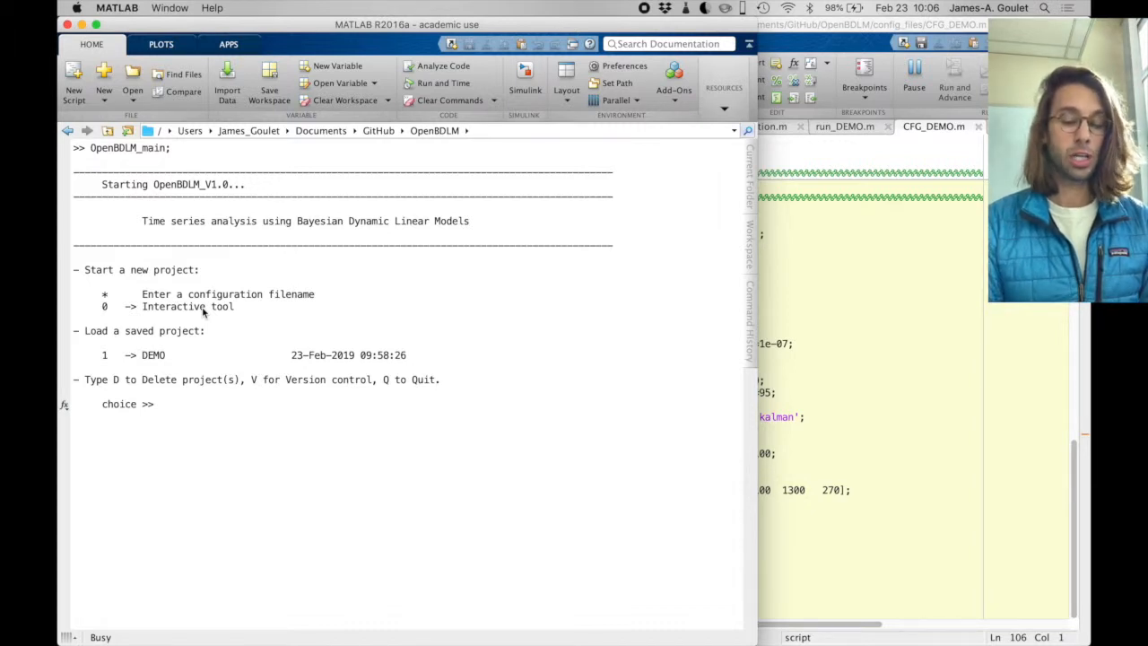
{"action": "type", "text": "0"}
{"action": "key", "text": "Return"}
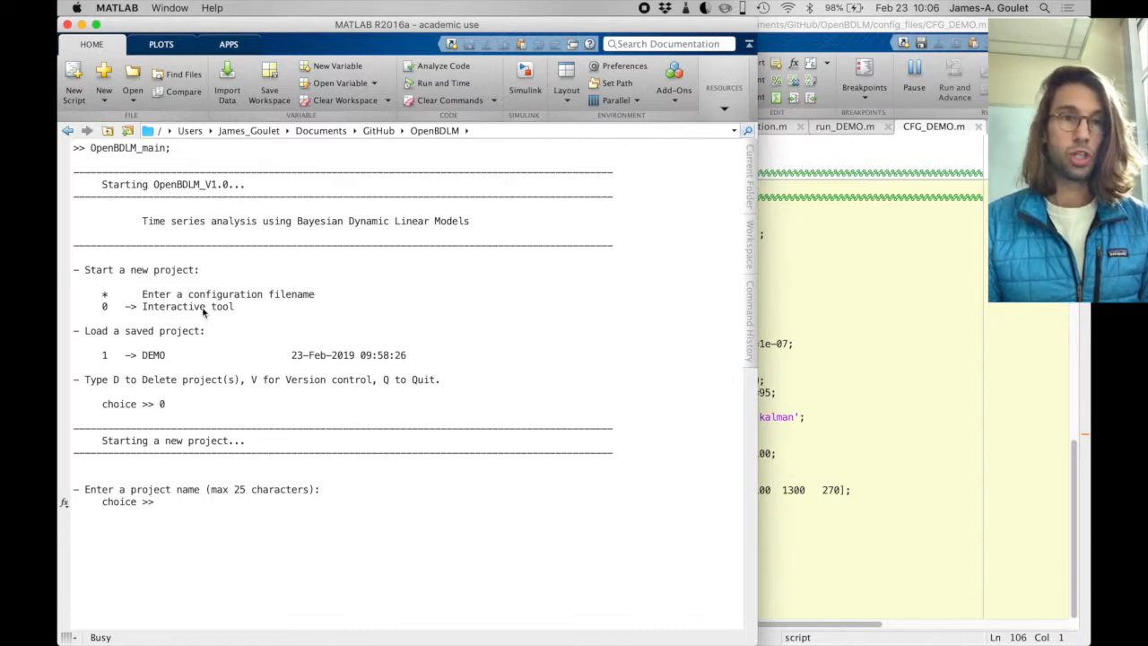
- Name the new project Example_DISP and answer n to creating synthetic data
{"action": "type", "text": "Example_DISP"}
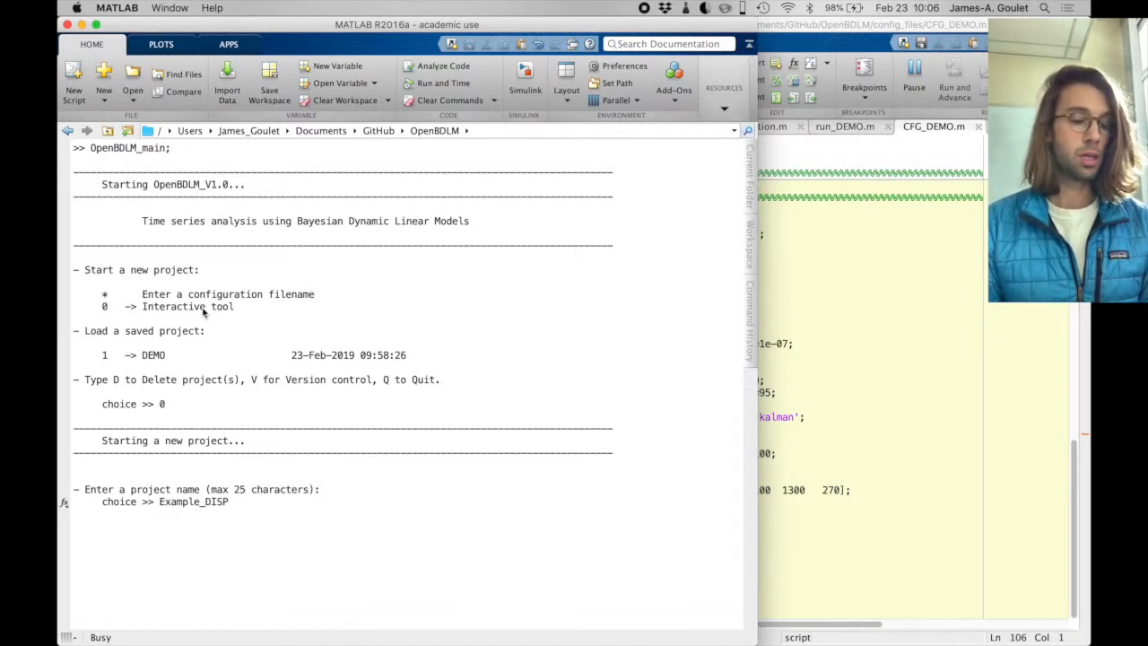
{"action": "key", "text": "Return"}
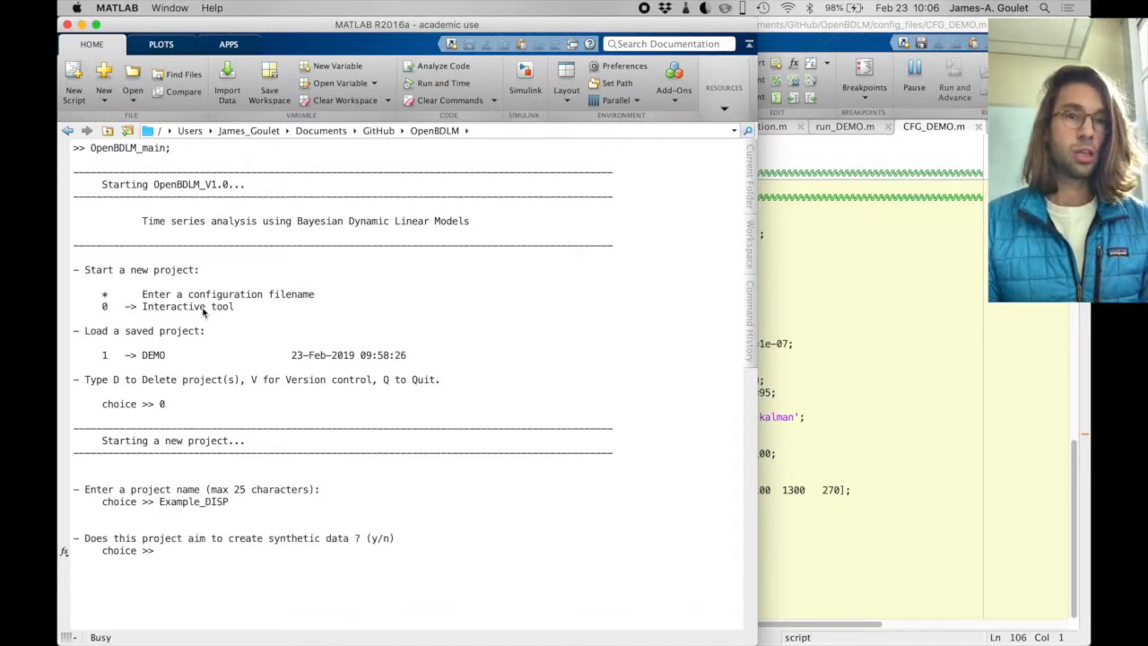
{"action": "type", "text": "n"}
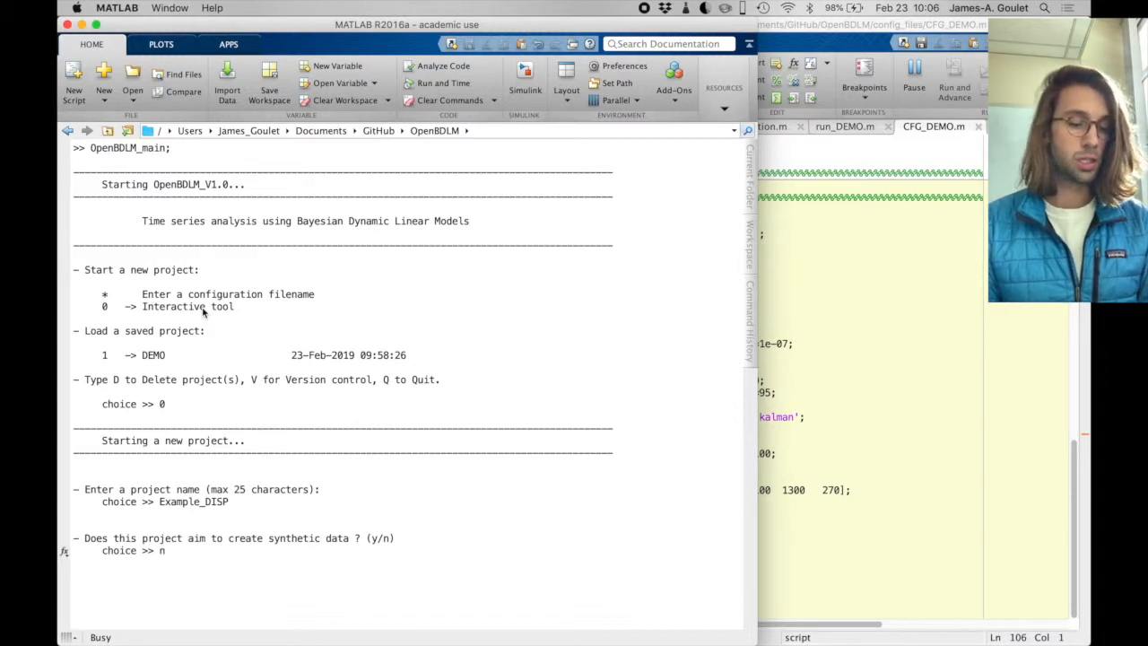
{"action": "key", "text": "Return"}
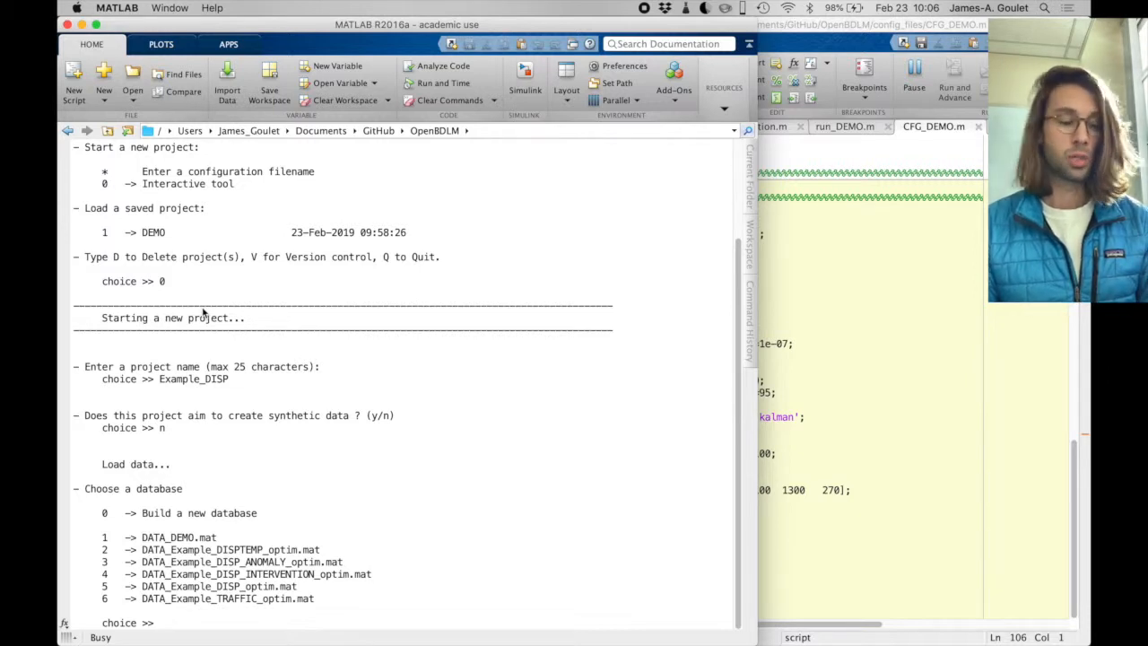
- Choose to build a new database, option 0, and browse to the data/csv/Example_DISP folder for the data files
{"action": "type", "text": "0"}
{"action": "key", "text": "Return"}
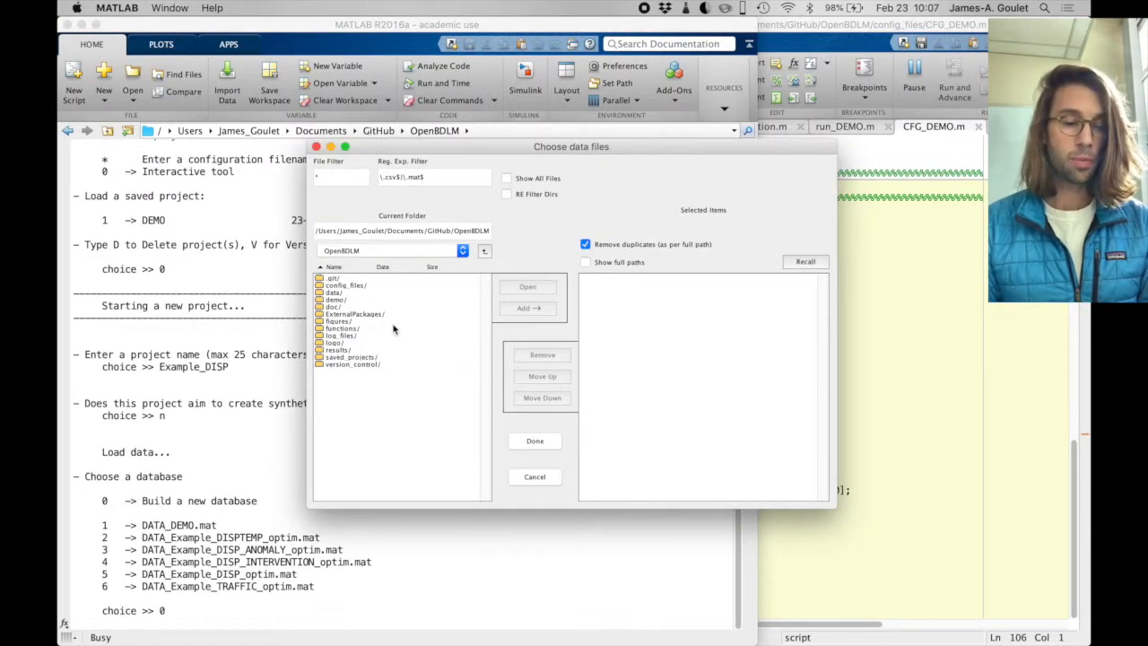
{"action": "left_click", "coordinate": [335, 296]}
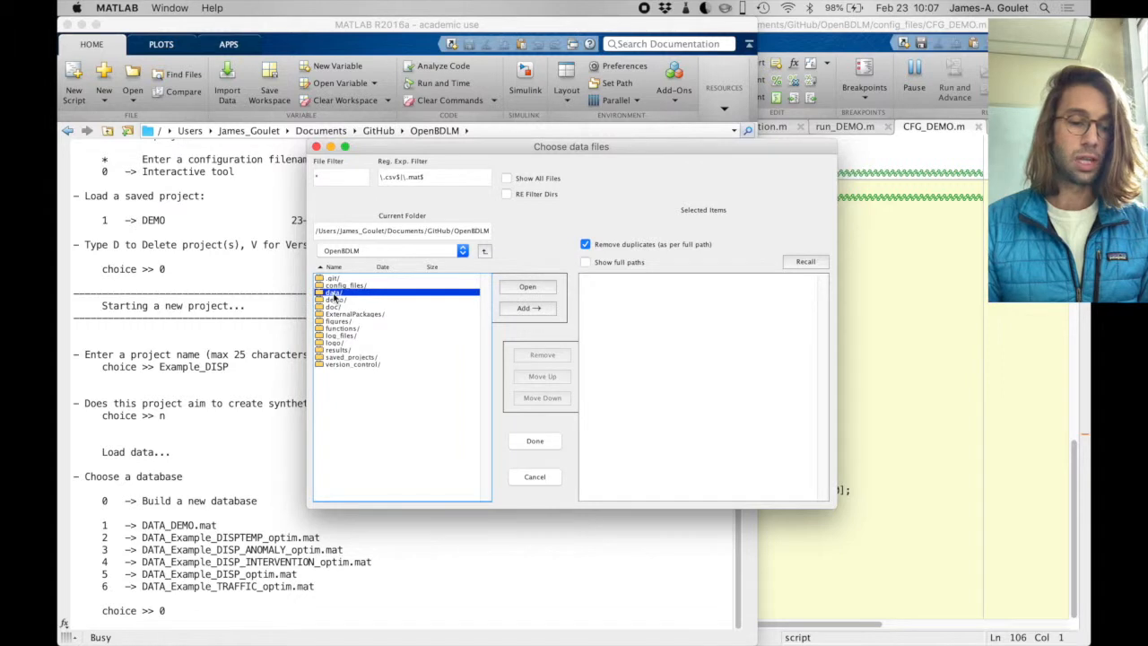
{"action": "double_click", "coordinate": [335, 297]}
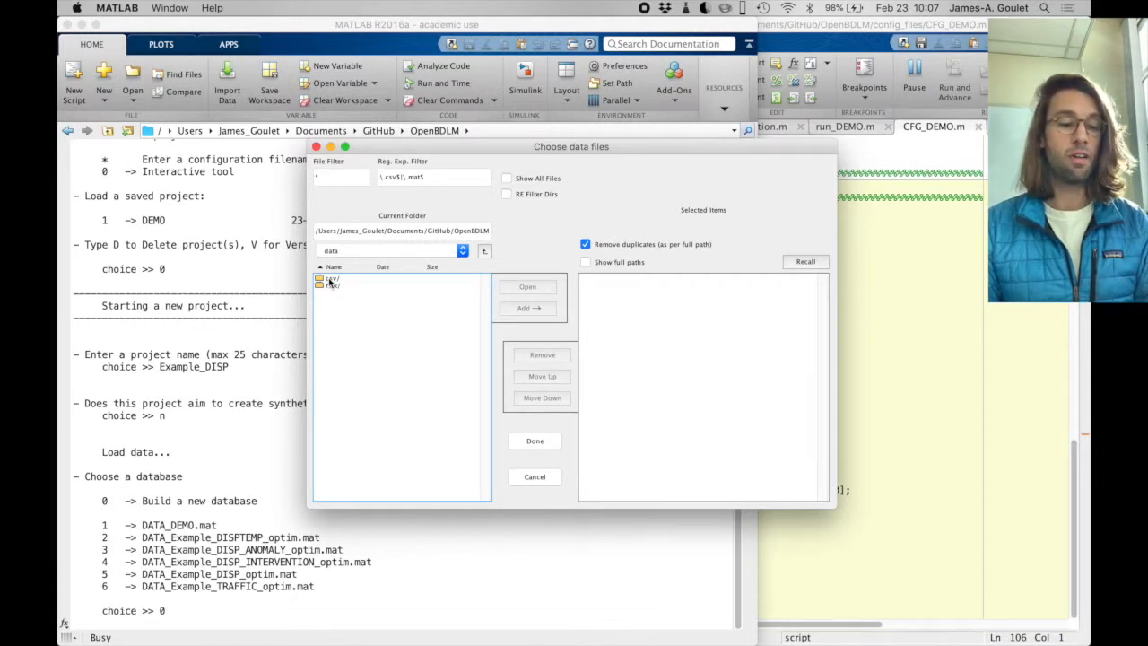
{"action": "double_click", "coordinate": [330, 281]}
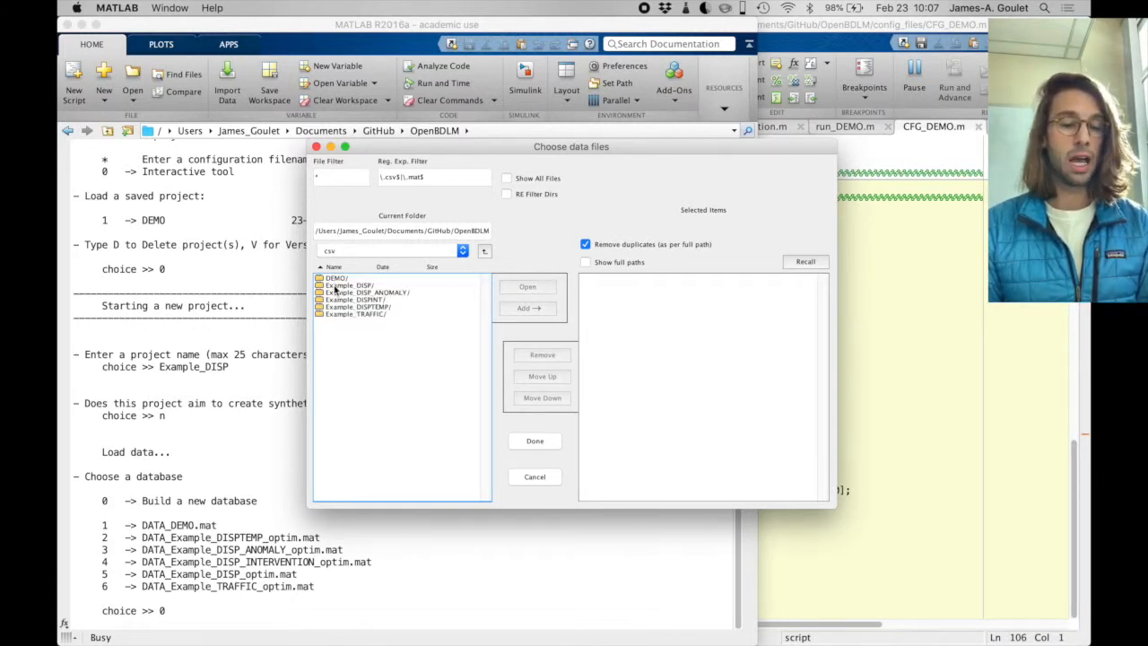
{"action": "double_click", "coordinate": [334, 286]}
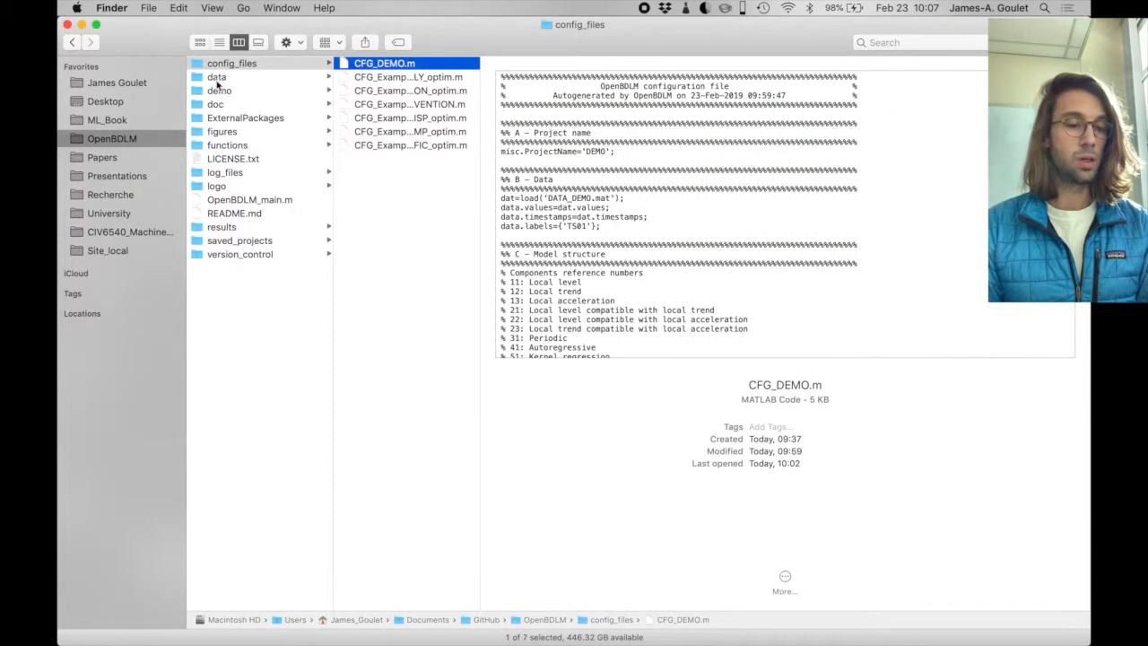
- Switch to Finder and open Example_DISP_DISP.csv from the data/csv/Example_DISP folder in TextEdit
{"action": "left_click", "coordinate": [217, 79]}
{"action": "left_click", "coordinate": [358, 65]}
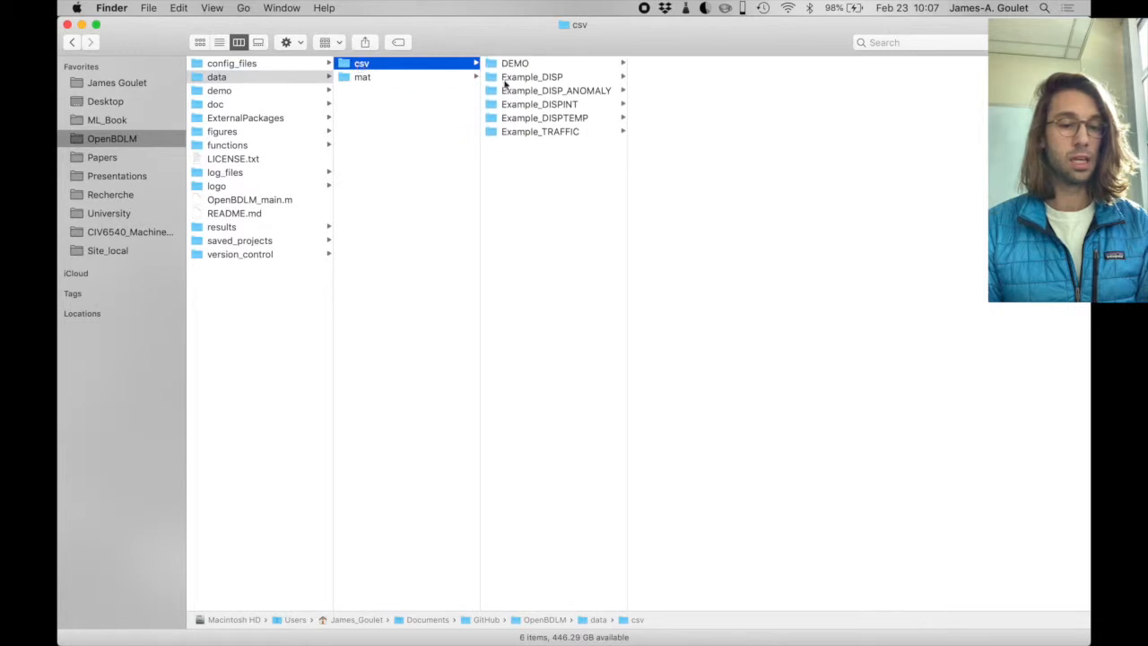
{"action": "left_click", "coordinate": [510, 79]}
{"action": "left_click", "coordinate": [666, 71]}
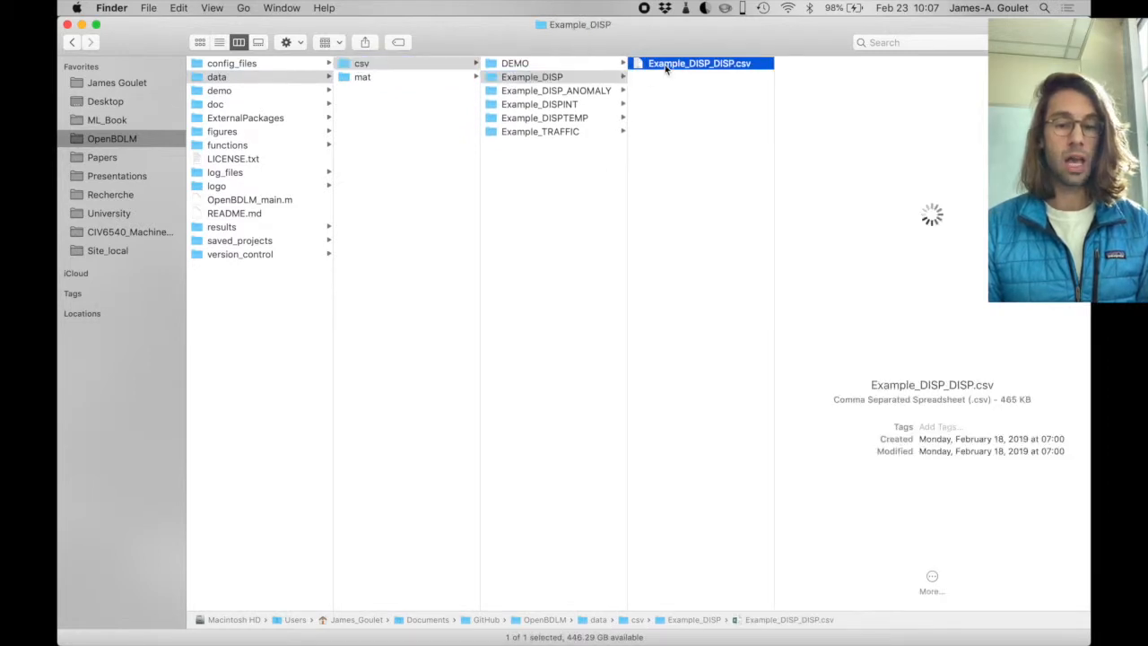
{"action": "right_click", "coordinate": [699, 67]}
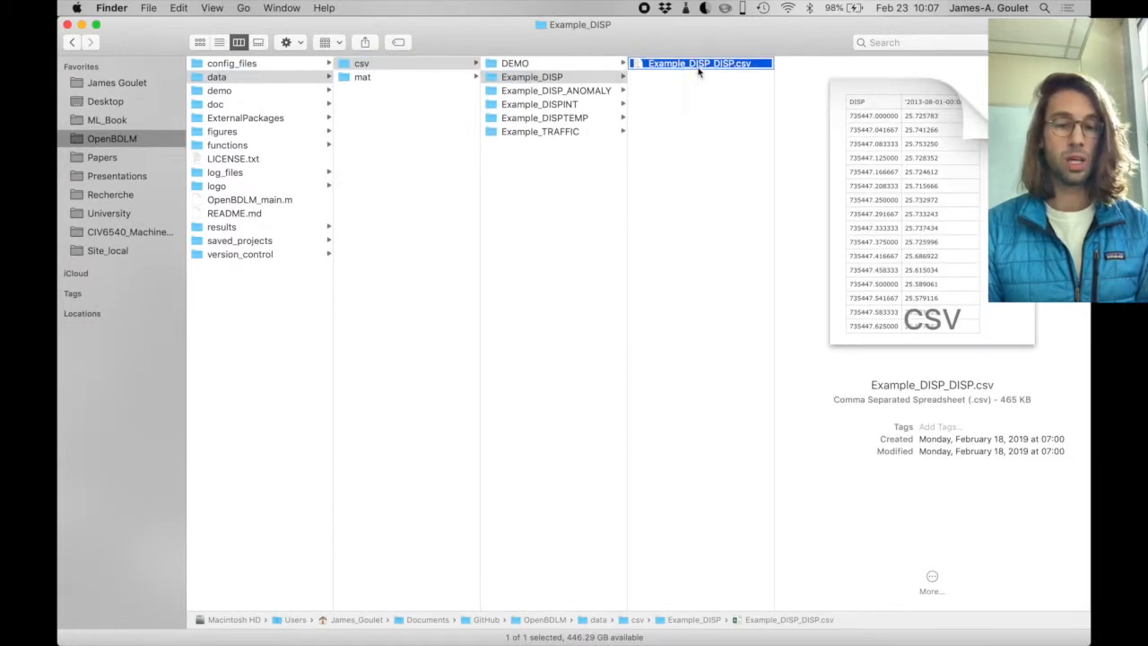
{"action": "mouse_move", "coordinate": [717, 89]}
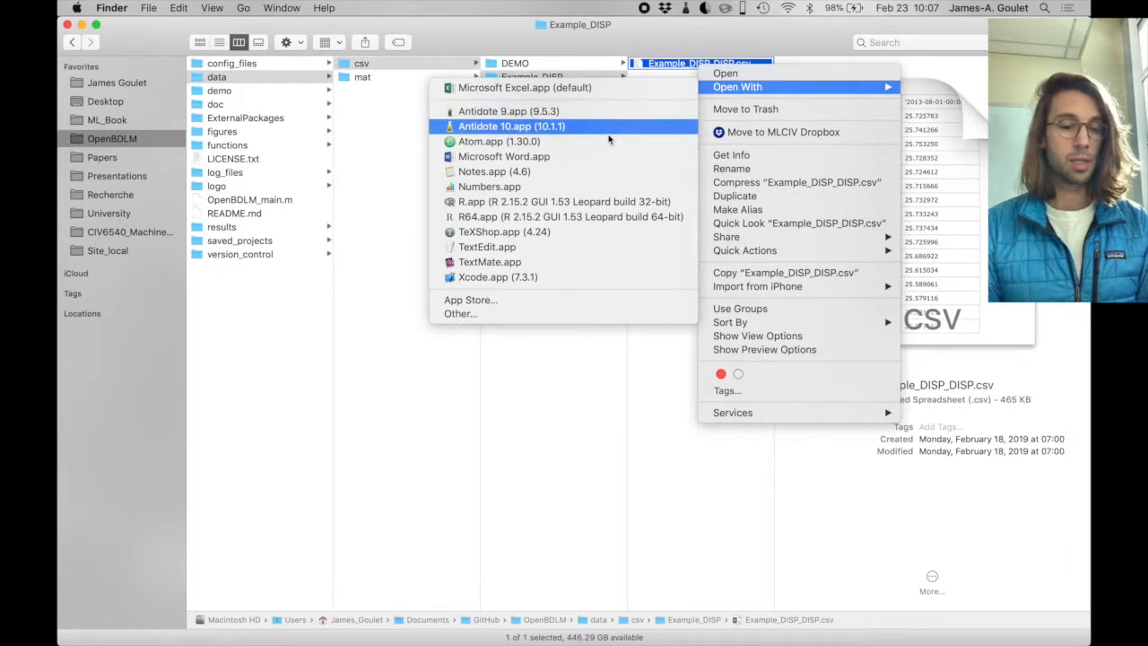
{"action": "left_click", "coordinate": [558, 245]}
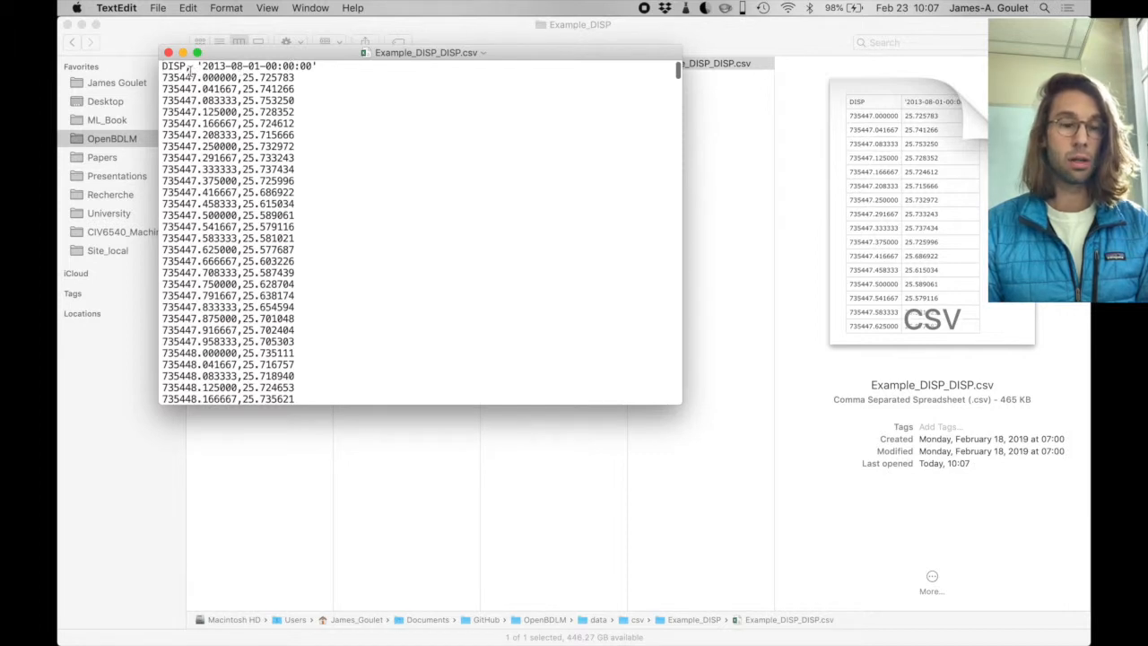
- Examine the CSV file's header label, start date and timestamp-value rows, and close the file
{"action": "left_click_drag", "start_coordinate": [186, 66], "coordinate": [162, 66]}
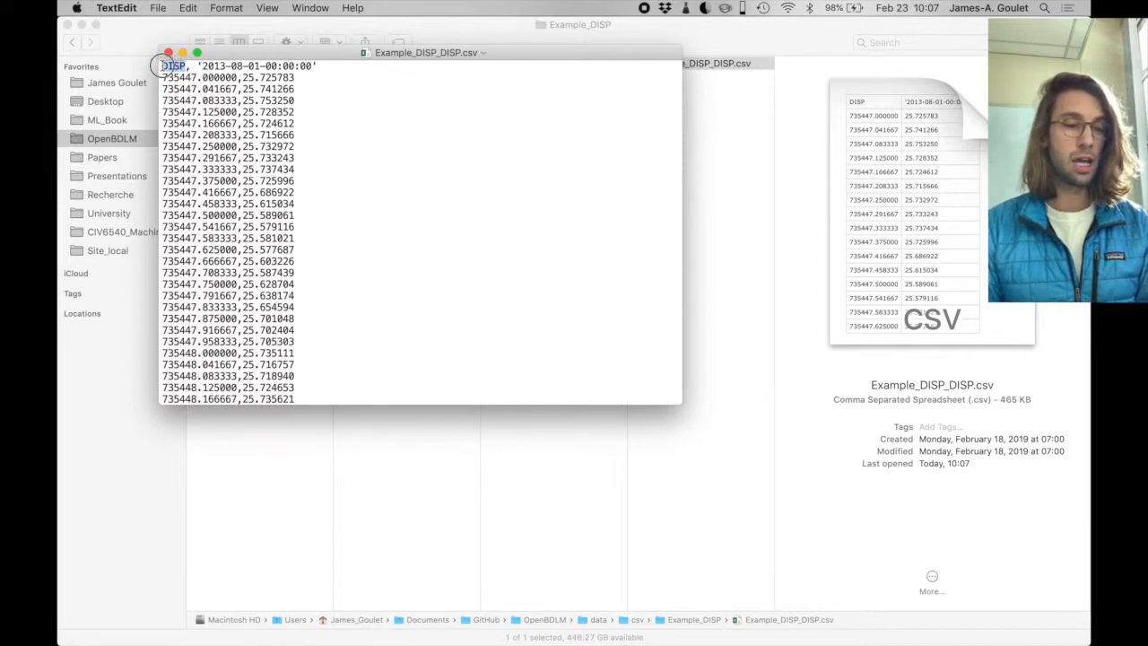
{"action": "left_click_drag", "start_coordinate": [202, 66], "coordinate": [314, 66]}
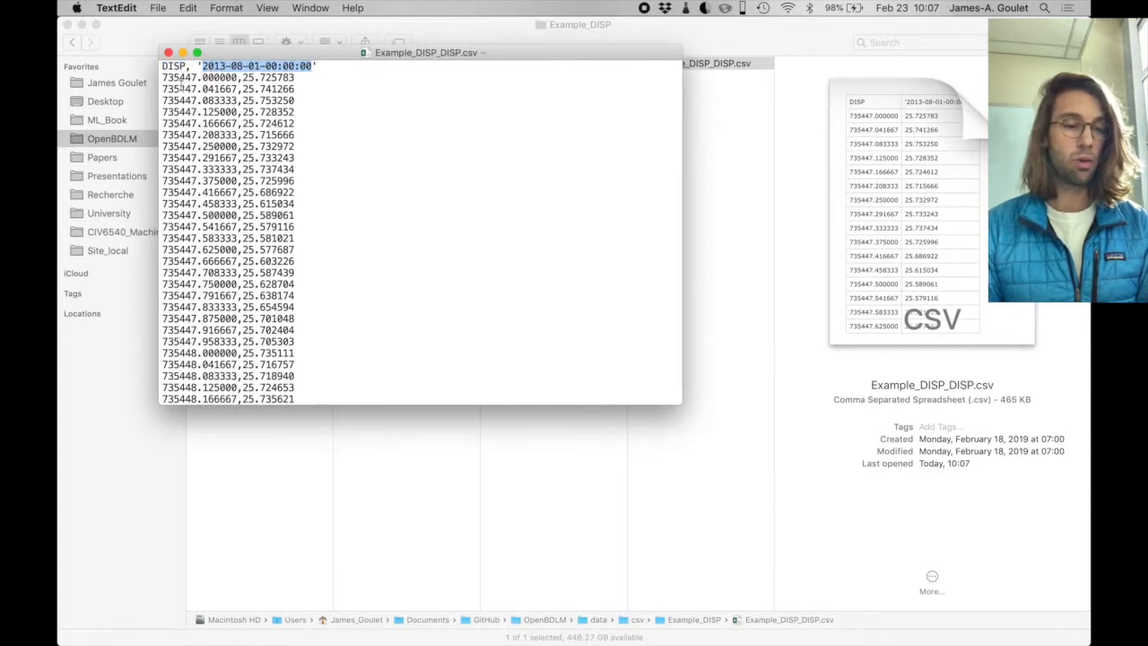
{"action": "left_click_drag", "start_coordinate": [160, 78], "coordinate": [300, 78]}
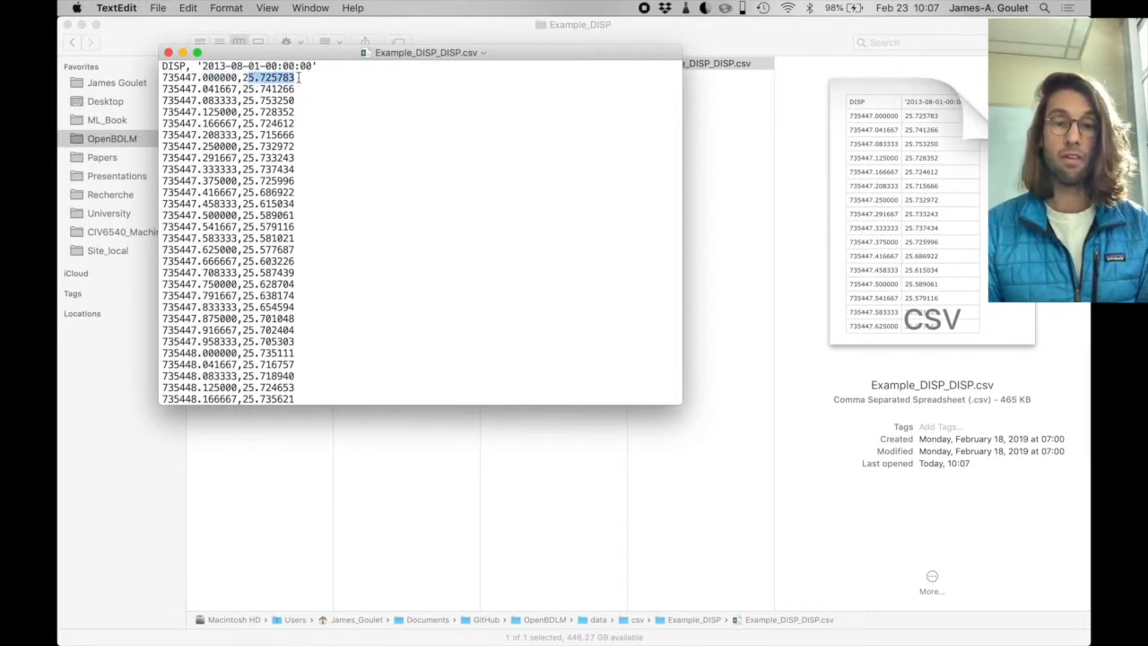
{"action": "scroll", "coordinate": [300, 89], "scroll_direction": "down", "scroll_amount": 20}
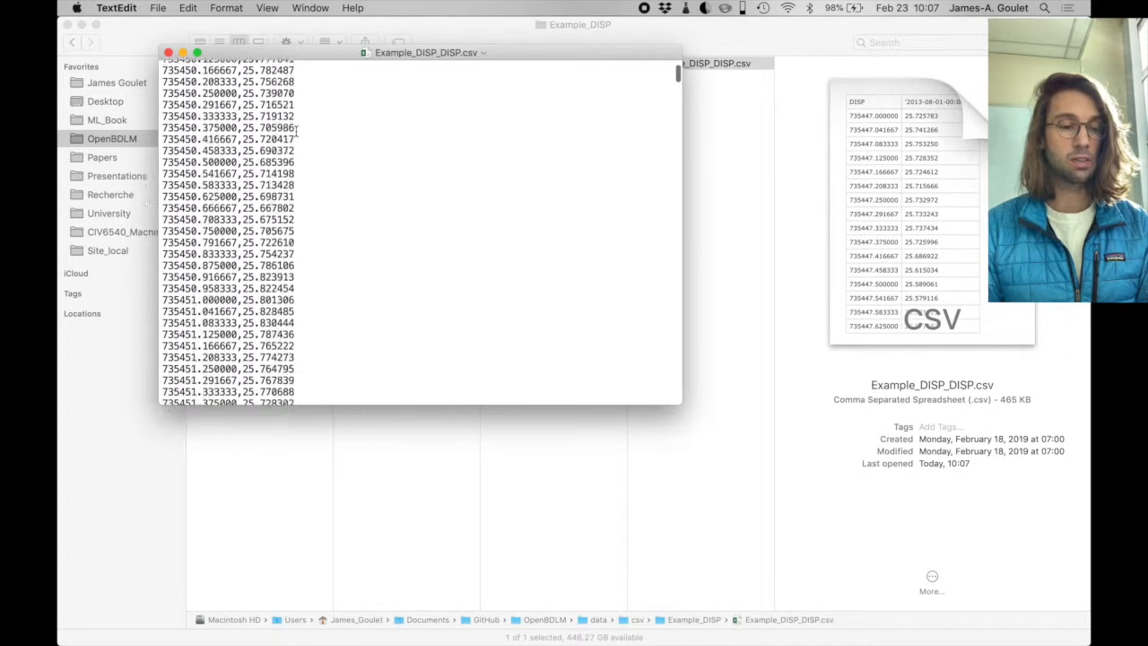
{"action": "scroll", "coordinate": [296, 130], "scroll_direction": "down", "scroll_amount": 20}
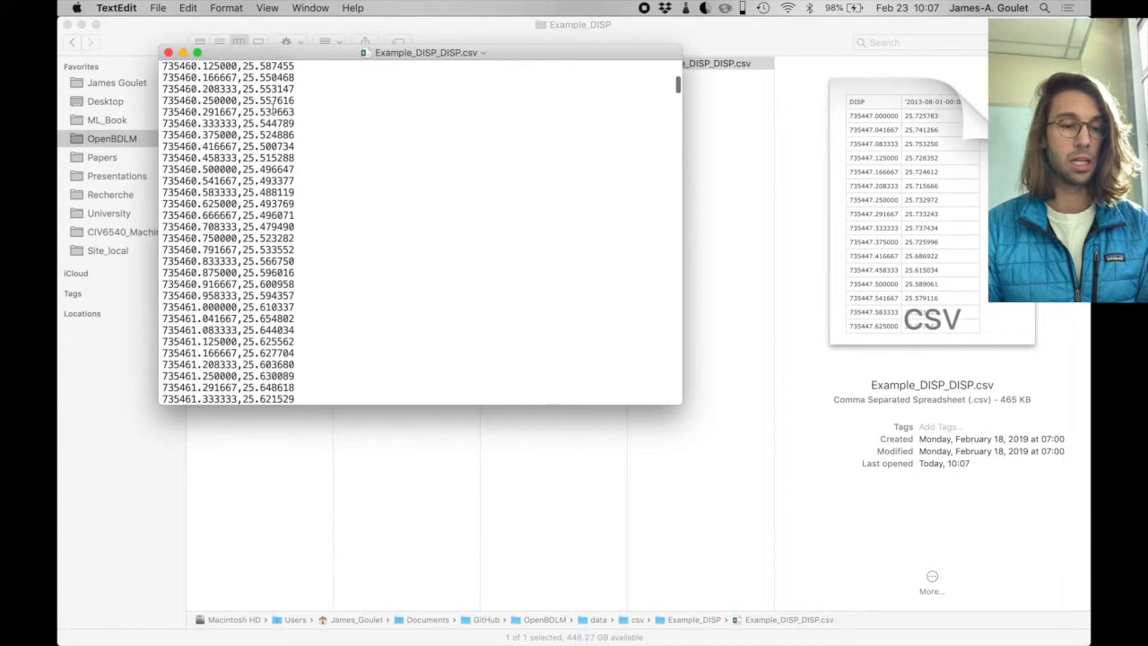
{"action": "left_click", "coordinate": [167, 52]}
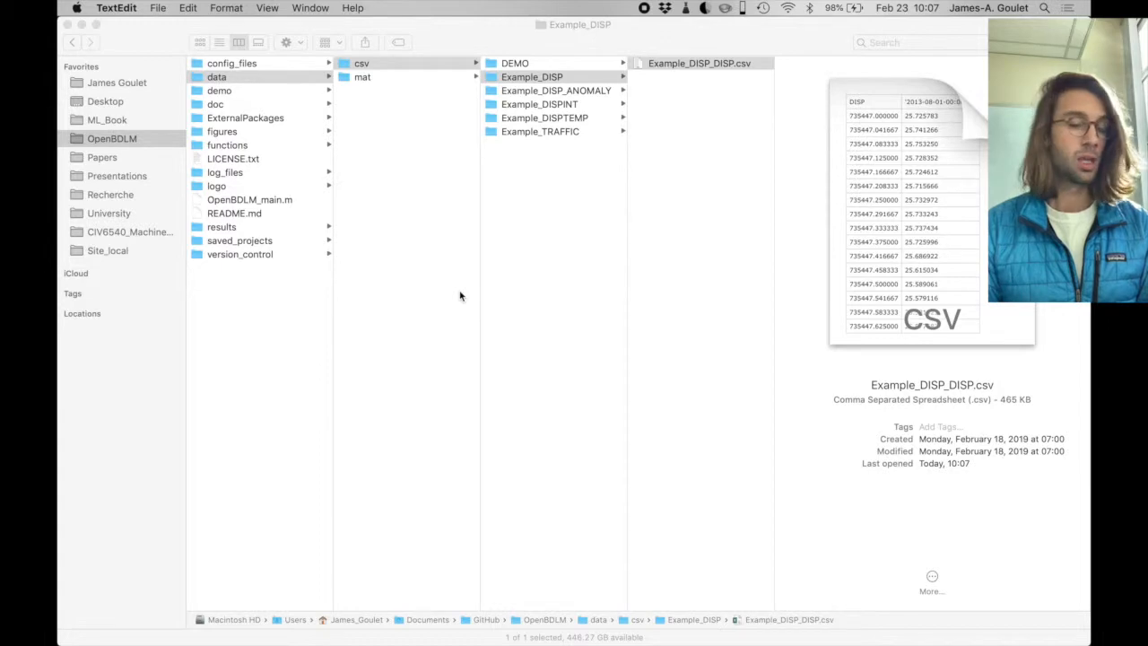
- Return to MATLAB and load Example_DISP_DISP.csv as the data file for the new database
{"action": "key", "text": "ctrl+Left"}
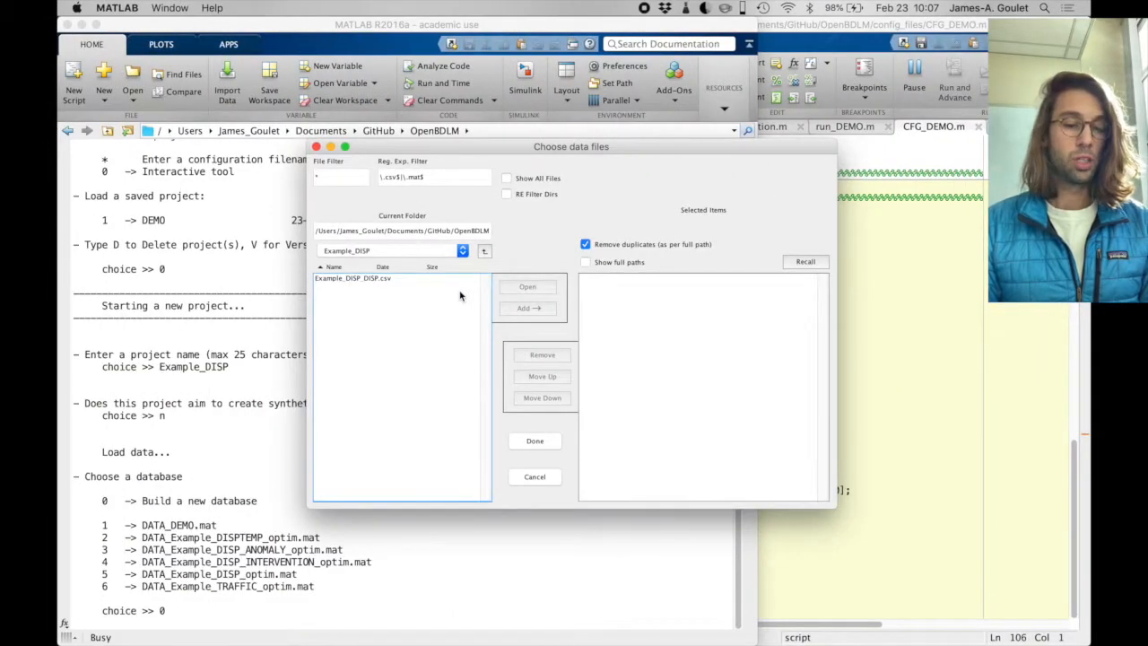
{"action": "left_click", "coordinate": [362, 280]}
{"action": "left_click", "coordinate": [511, 308]}
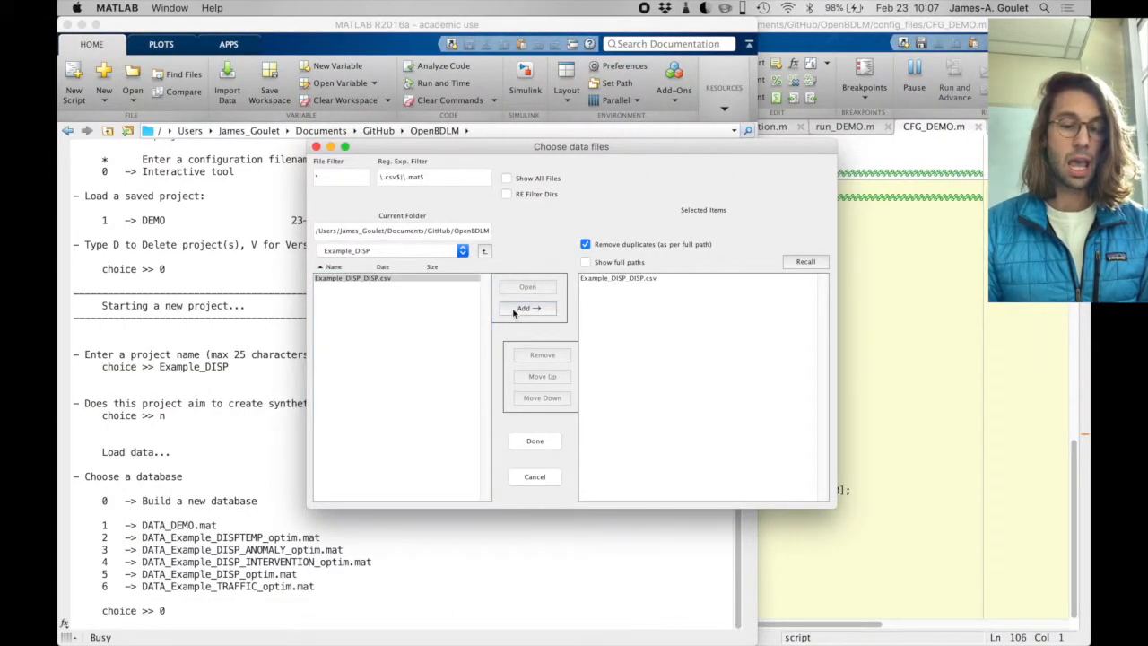
{"action": "left_click", "coordinate": [536, 441]}
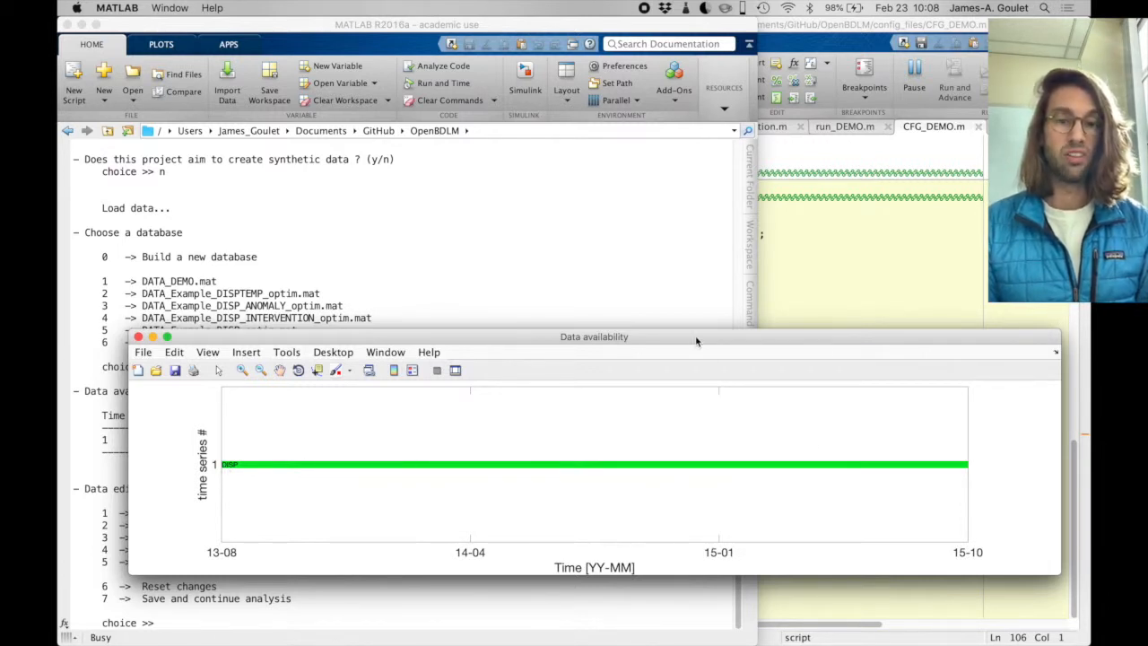
- Review the data availability, timestep and amplitude figures of the loaded series, closing each one
{"action": "left_click", "coordinate": [138, 337]}
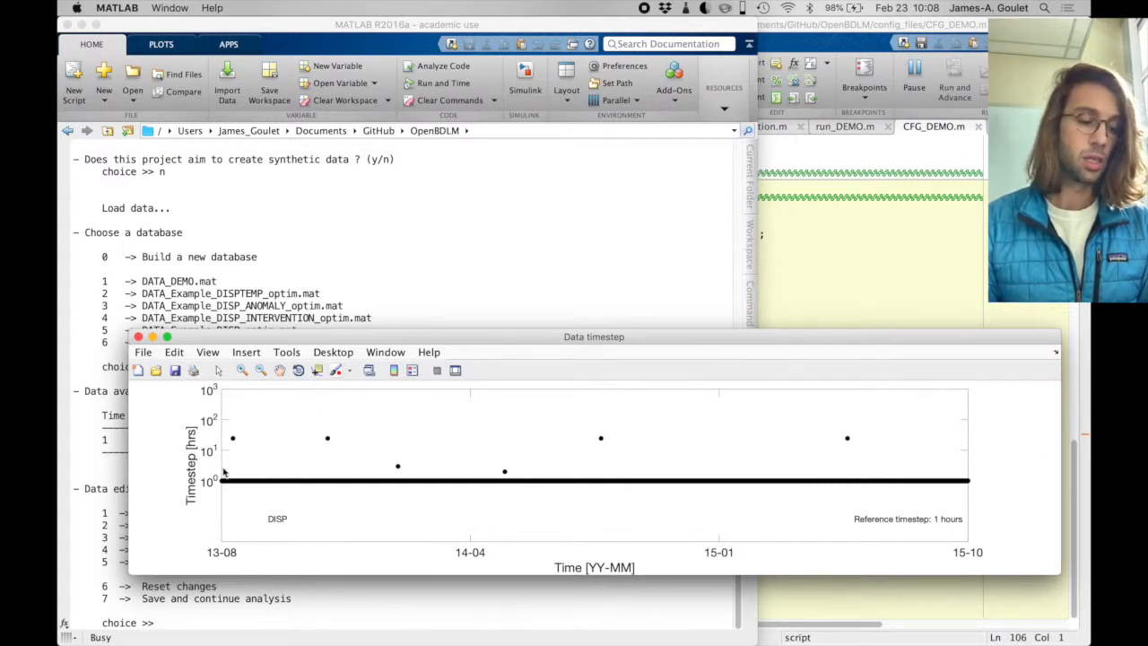
{"action": "left_click", "coordinate": [138, 337]}
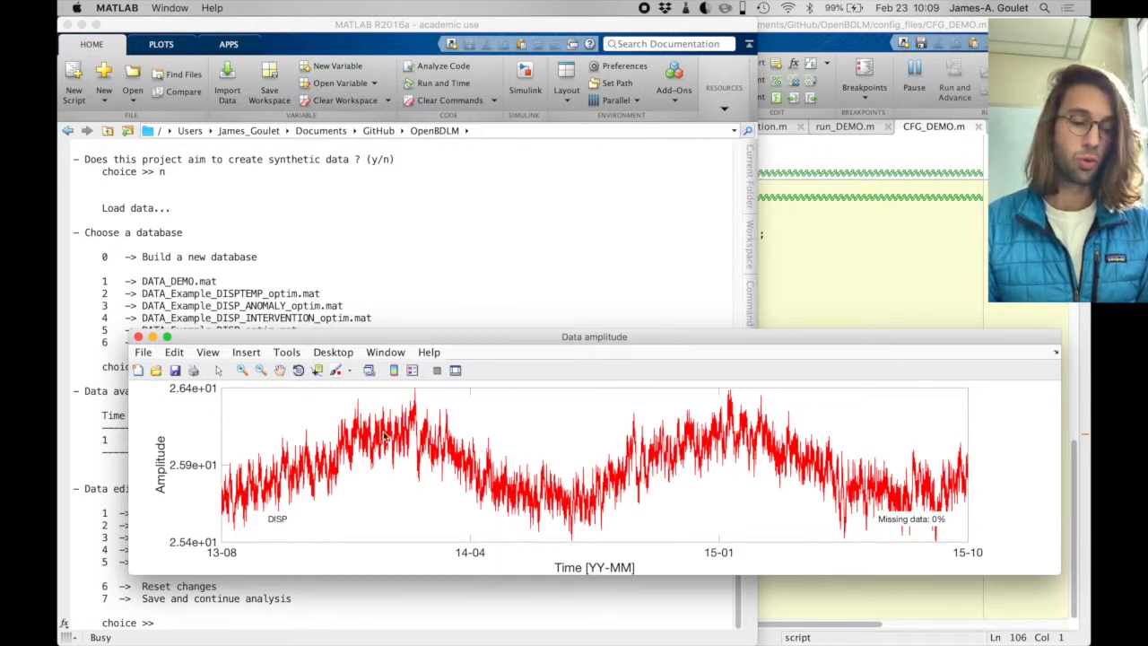
{"action": "left_click", "coordinate": [138, 338]}
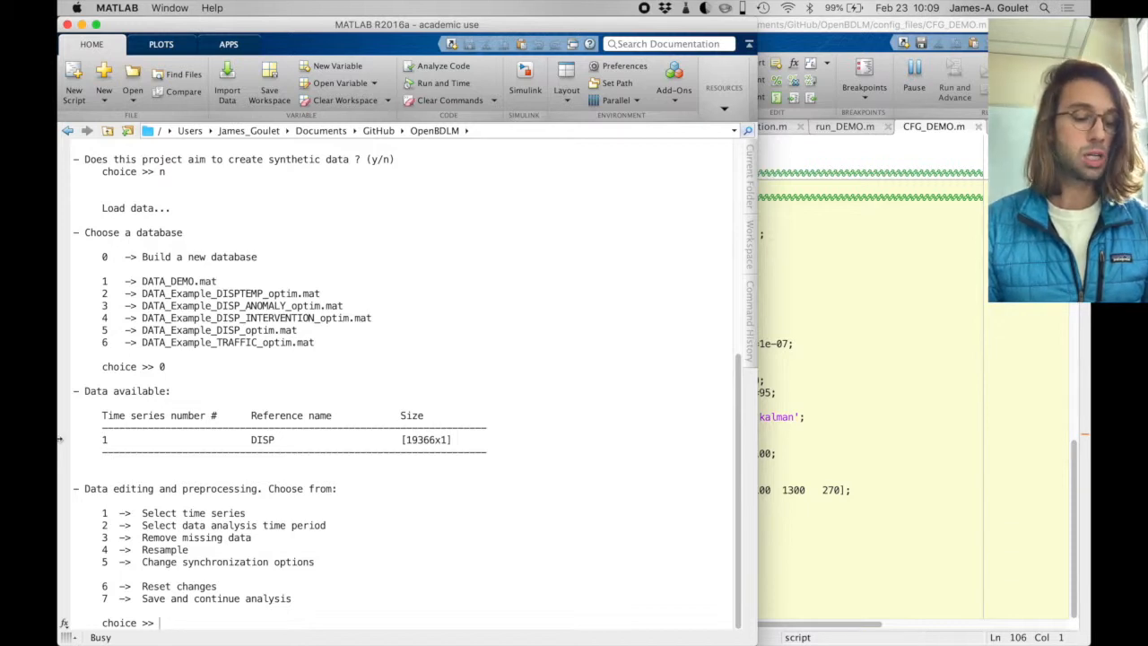
- Resample the DISP time series, option 4, with a time step of 0.25 days
{"action": "type", "text": "4"}
{"action": "key", "text": "Return"}
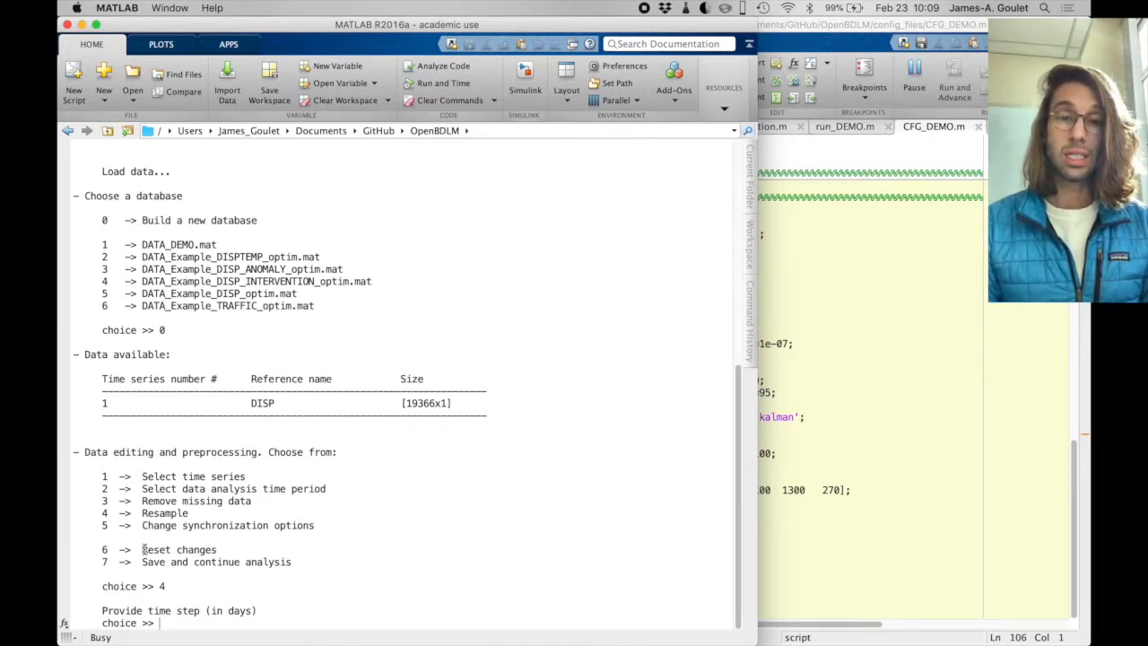
{"action": "type", "text": "0.25"}
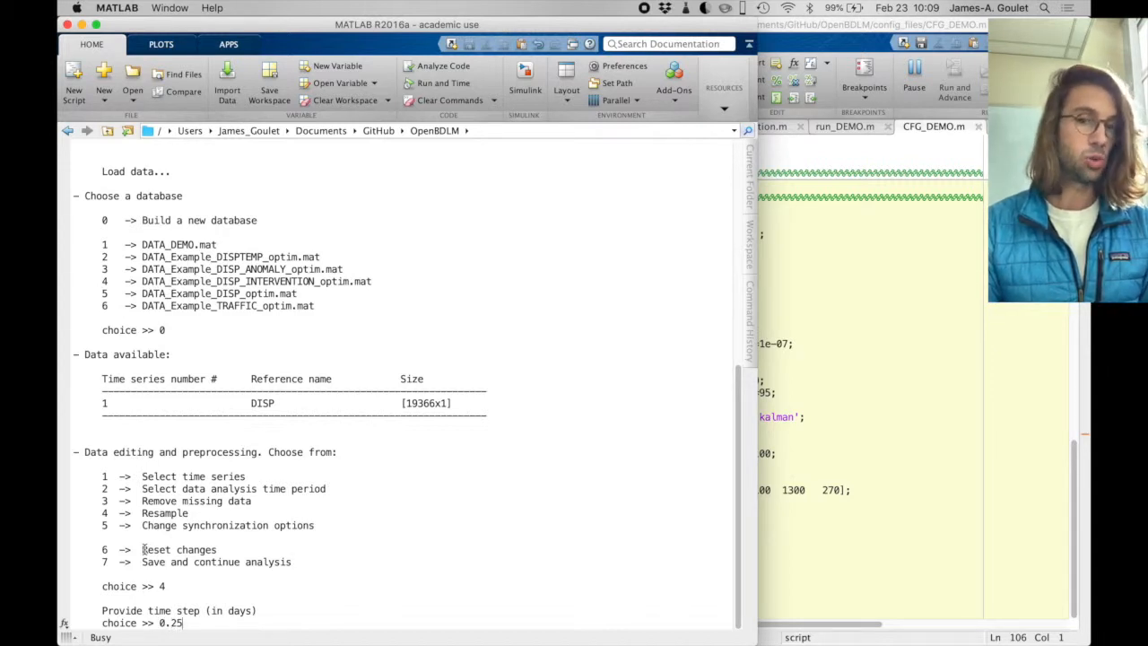
{"action": "key", "text": "Return"}
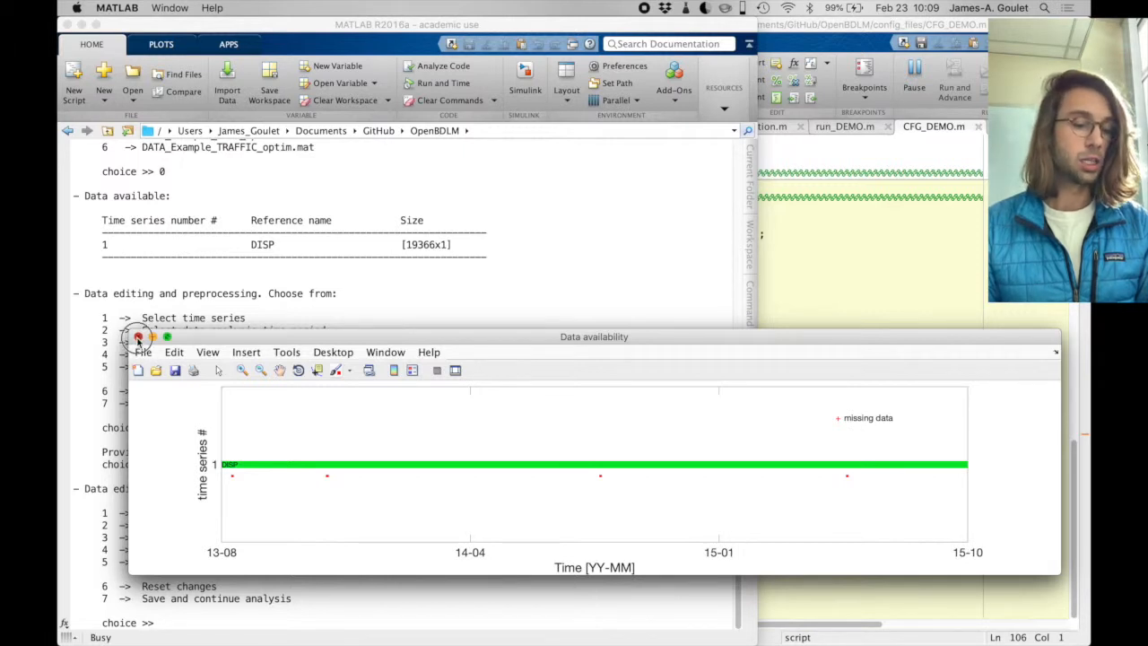
- Review the data availability, timestep and amplitude figures of the resampled DISP series, closing each one
{"action": "left_click", "coordinate": [138, 338]}
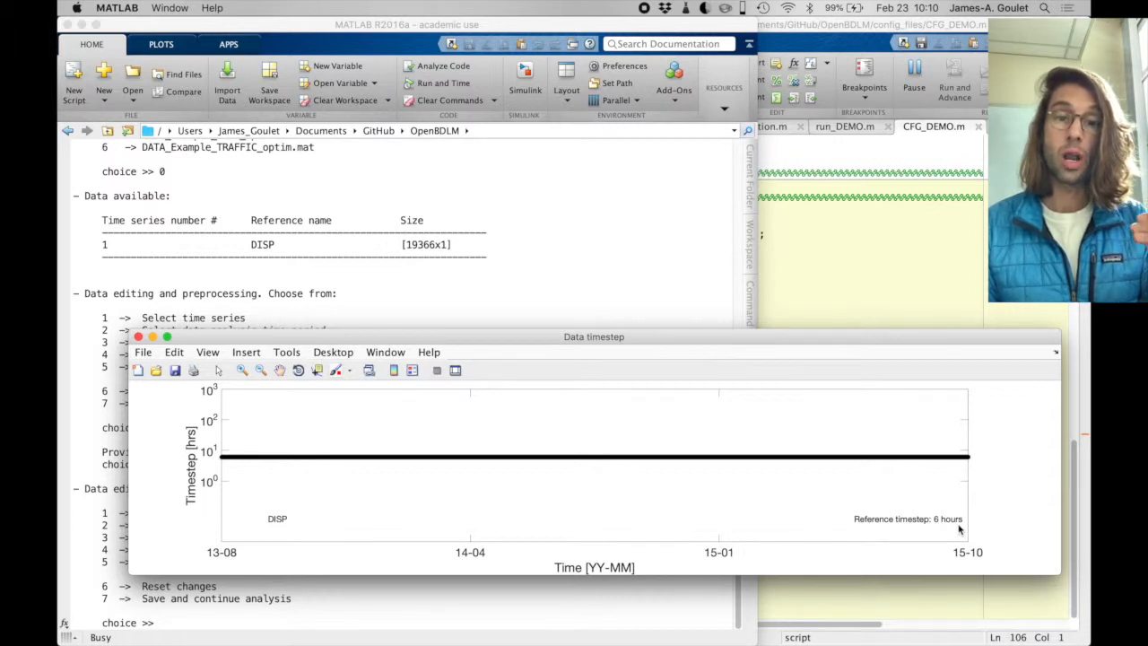
{"action": "left_click", "coordinate": [137, 337]}
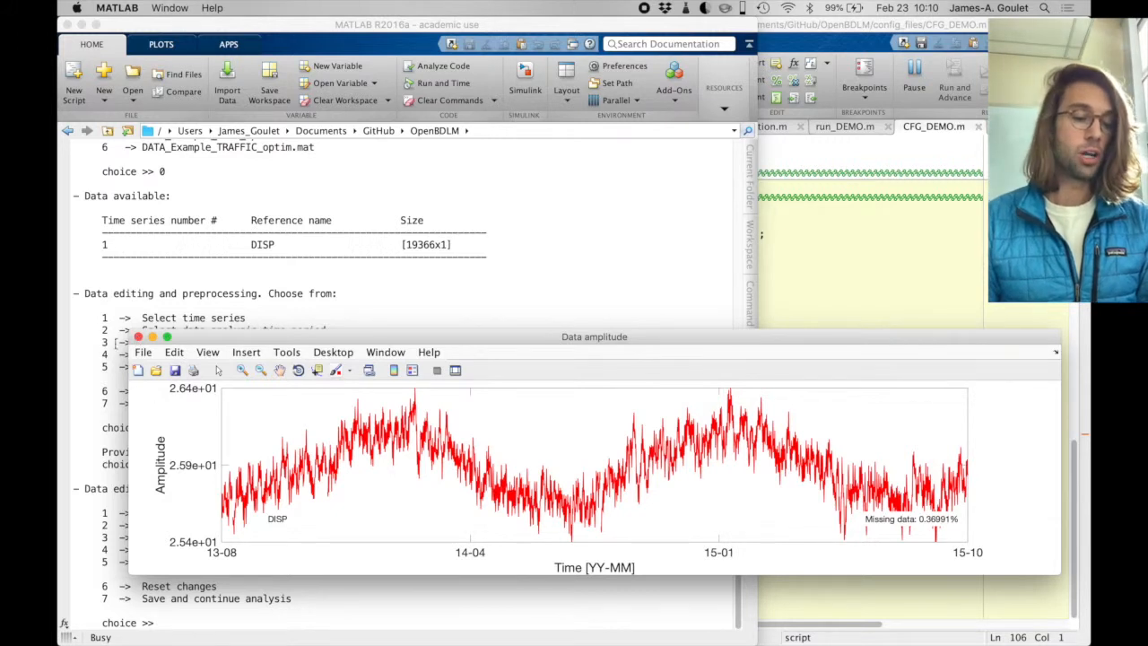
{"action": "left_click", "coordinate": [138, 338]}
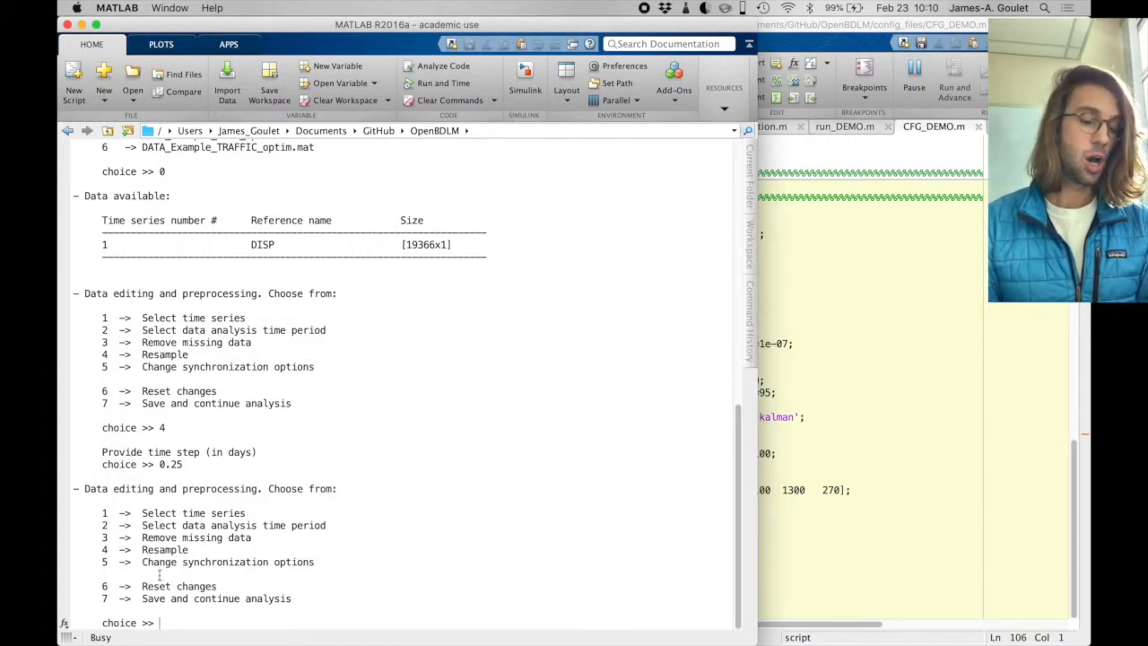
- Save the preprocessed data and continue the analysis with option 7, closing the three data figures
{"action": "type", "text": "7"}
{"action": "key", "text": "Return"}
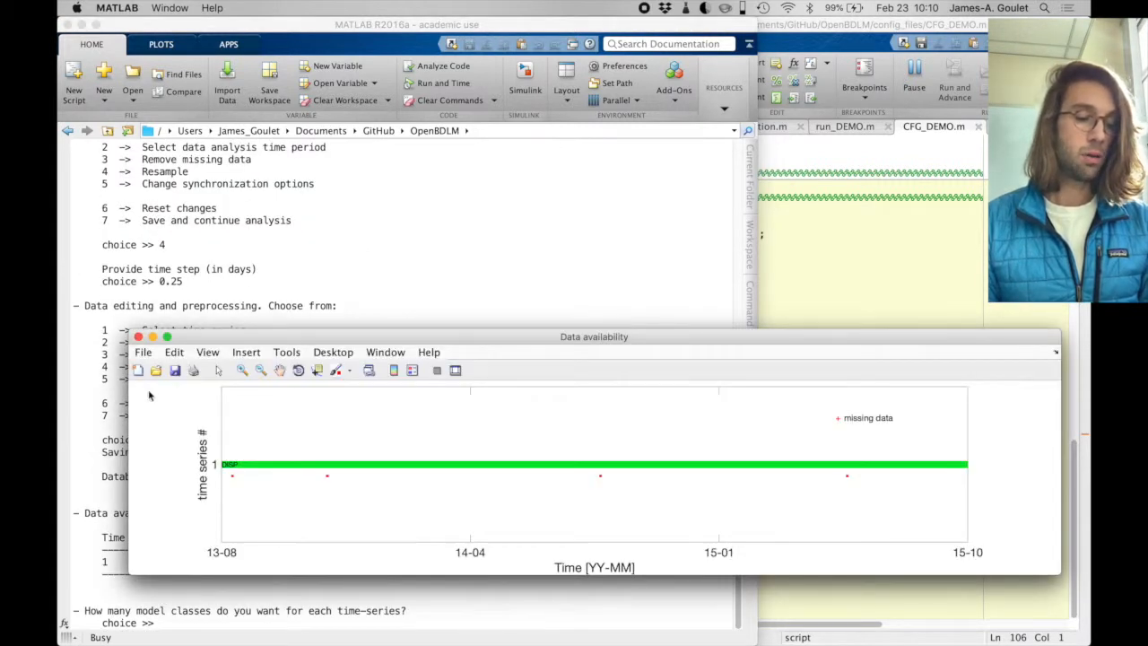
{"action": "left_click", "coordinate": [138, 337]}
{"action": "left_click", "coordinate": [138, 338]}
{"action": "left_click", "coordinate": [138, 337]}
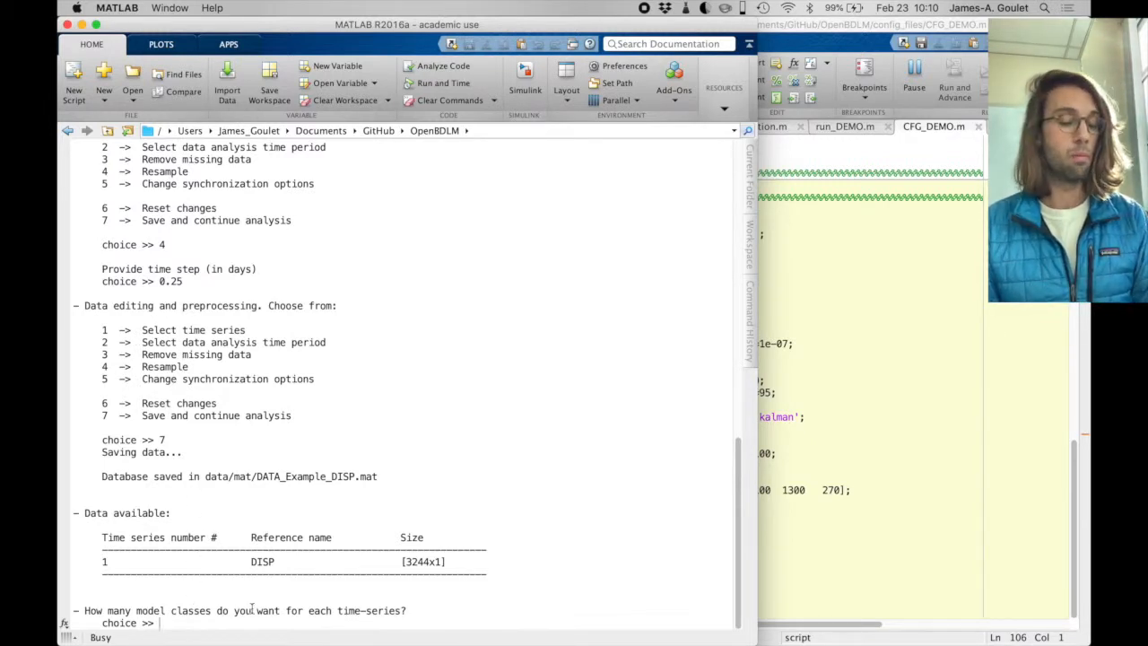
- Set one model class and build the DISP model from the components [11 31 31 41]
{"action": "type", "text": "1"}
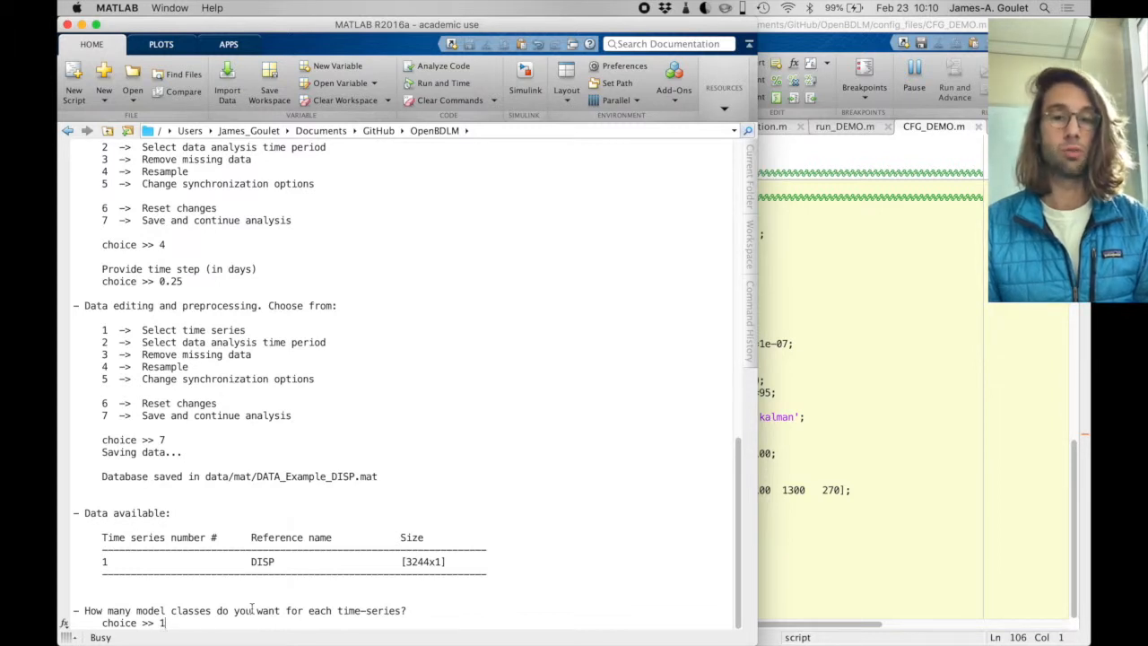
{"action": "key", "text": "Return"}
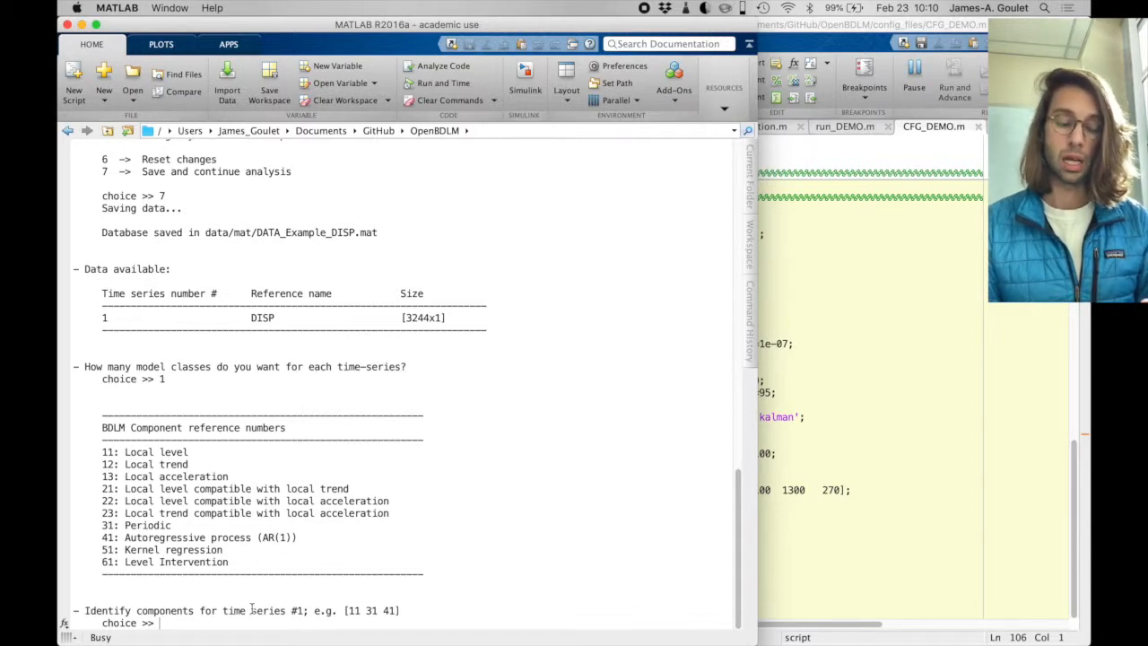
{"action": "type", "text": "[]"}
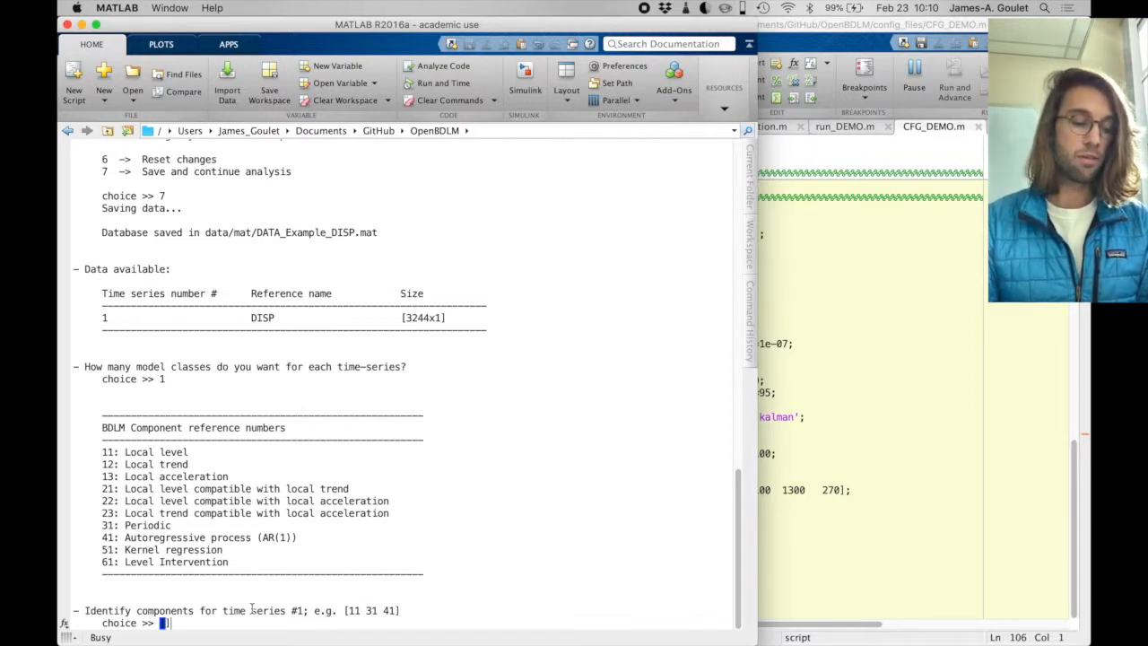
{"action": "key", "text": "Left"}
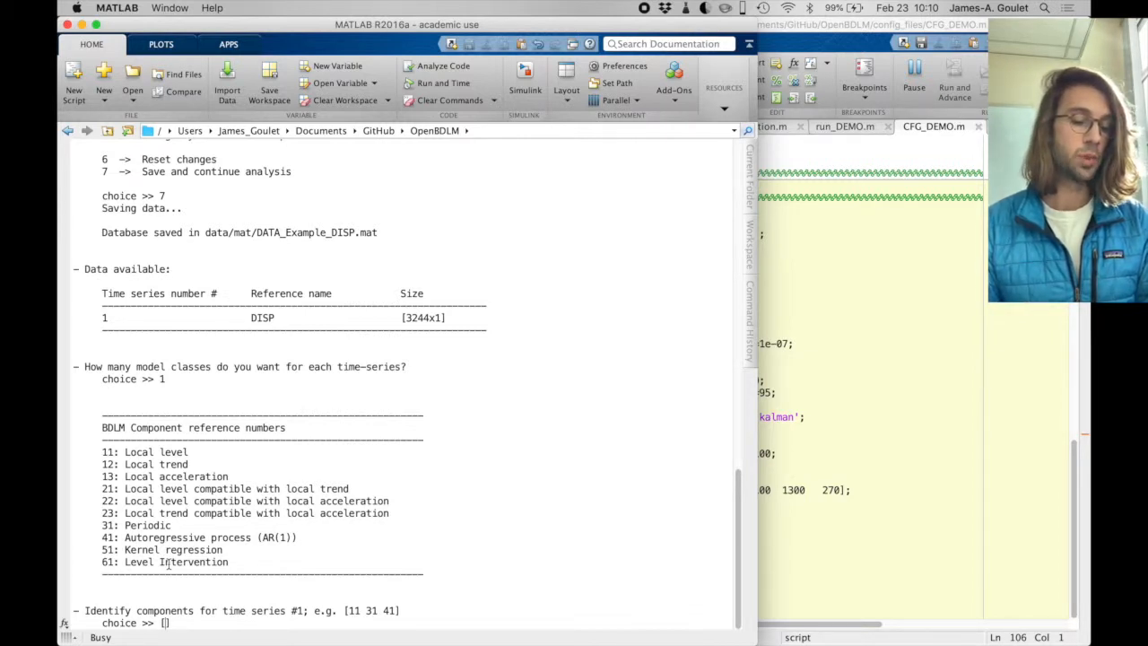
{"action": "type", "text": "11 31 31 41"}
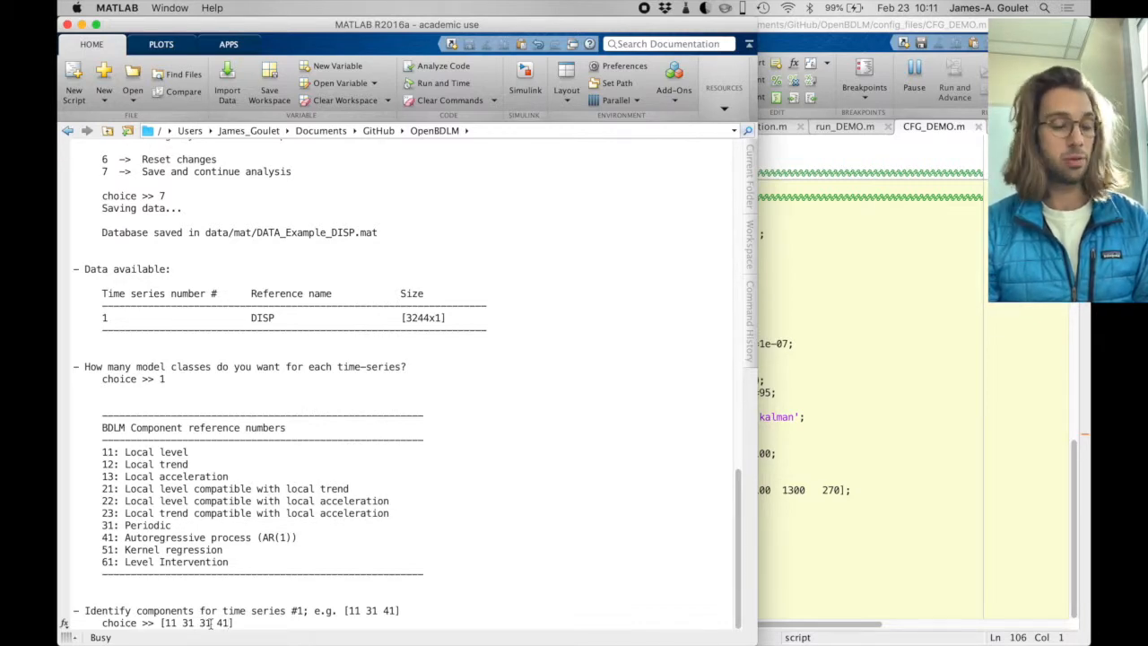
{"action": "key", "text": "Return"}
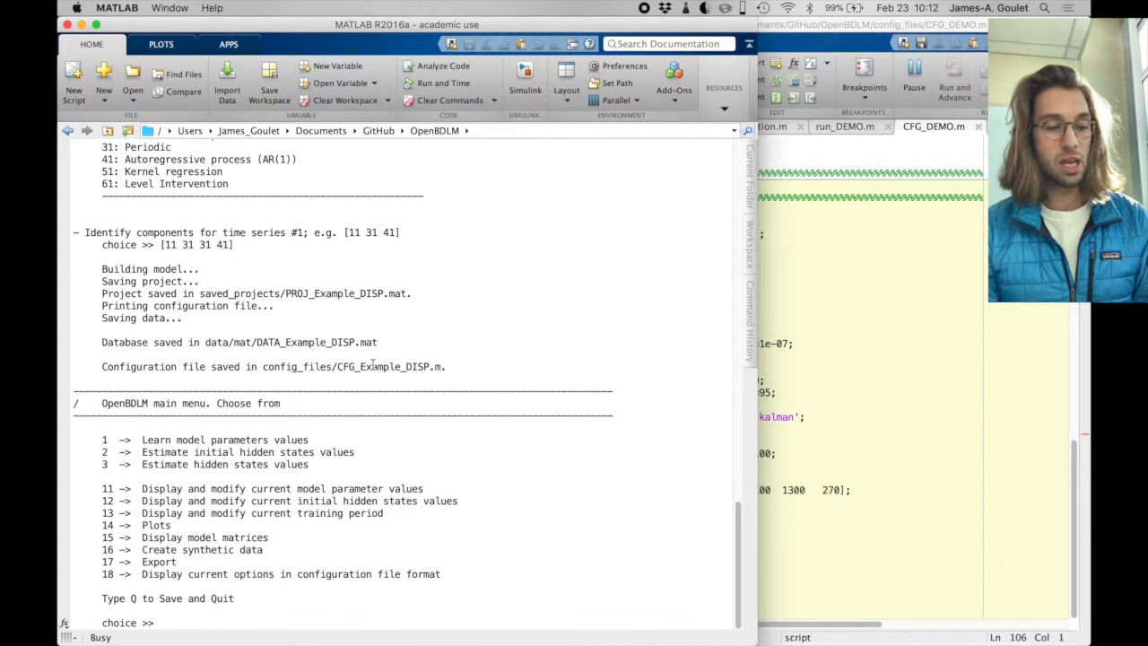
- Open CFG_Example_DISP.m in MATLAB from the config_files folder in Finder, and save and quit the OpenBDLM session
{"action": "key", "text": "ctrl+Right"}
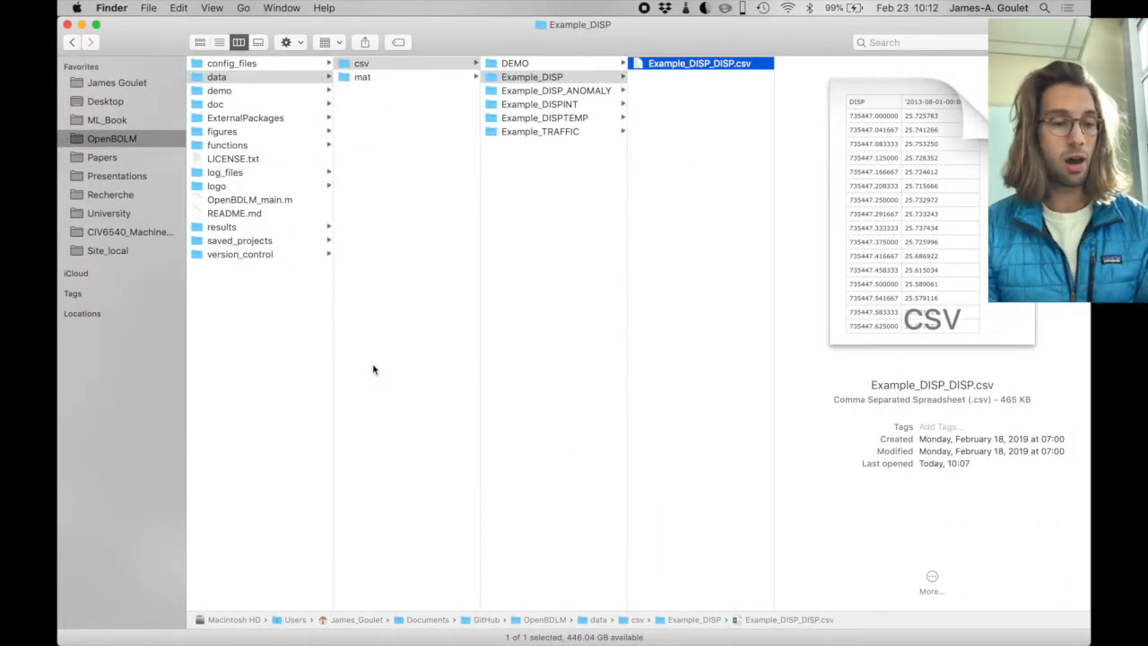
{"action": "left_click", "coordinate": [257, 65]}
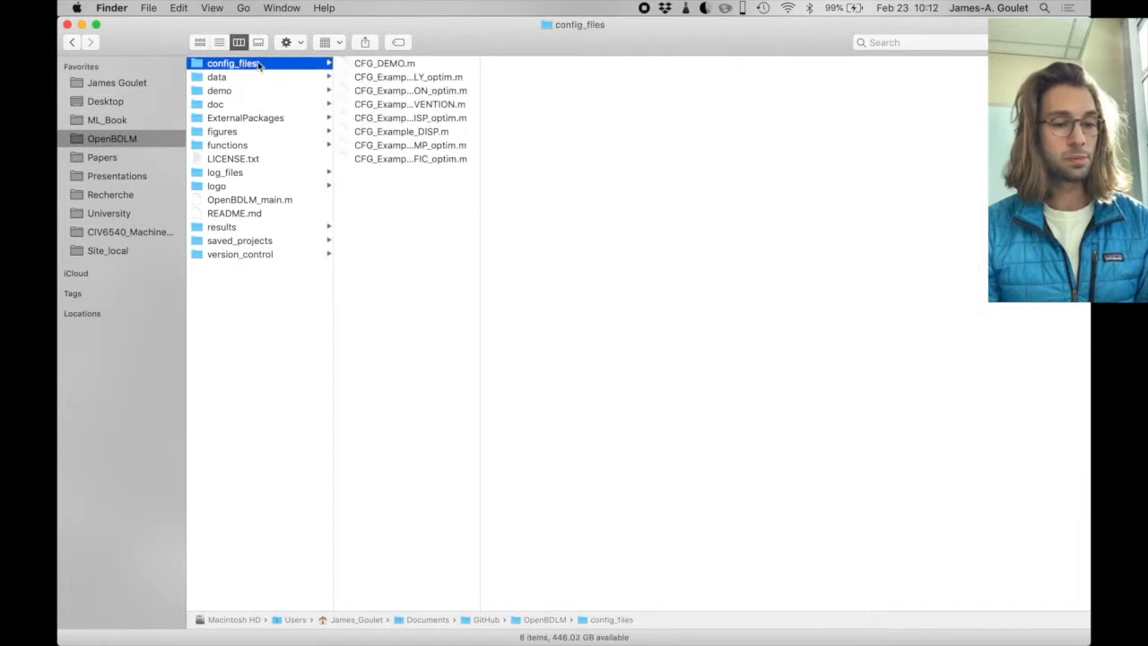
{"action": "left_click", "coordinate": [382, 136]}
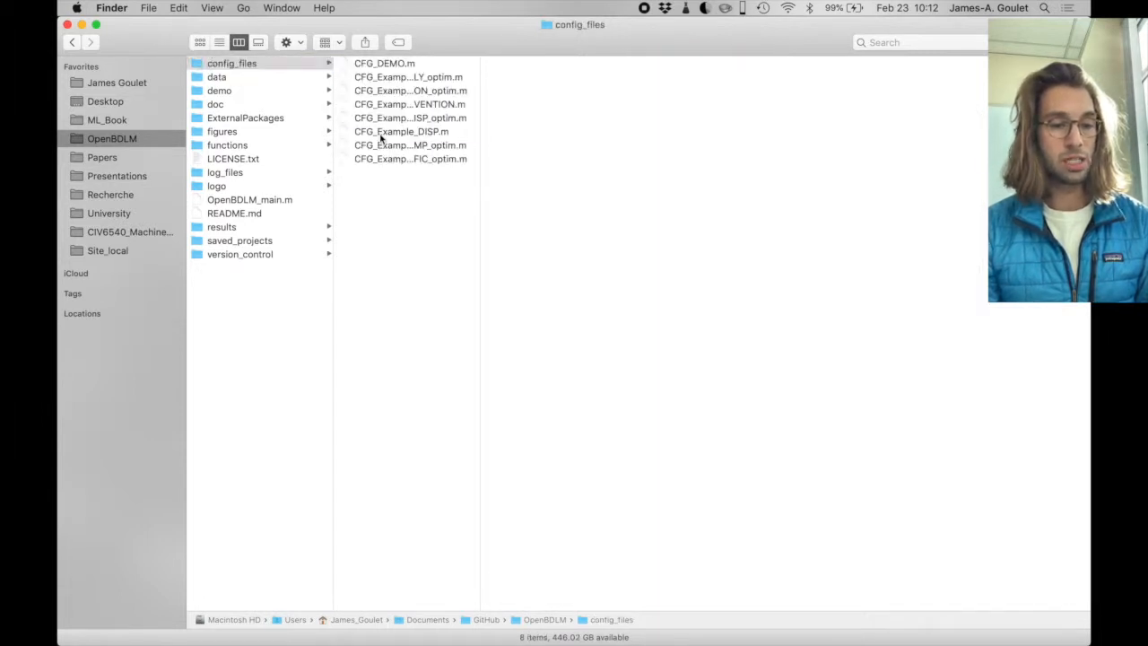
{"action": "double_click", "coordinate": [381, 136]}
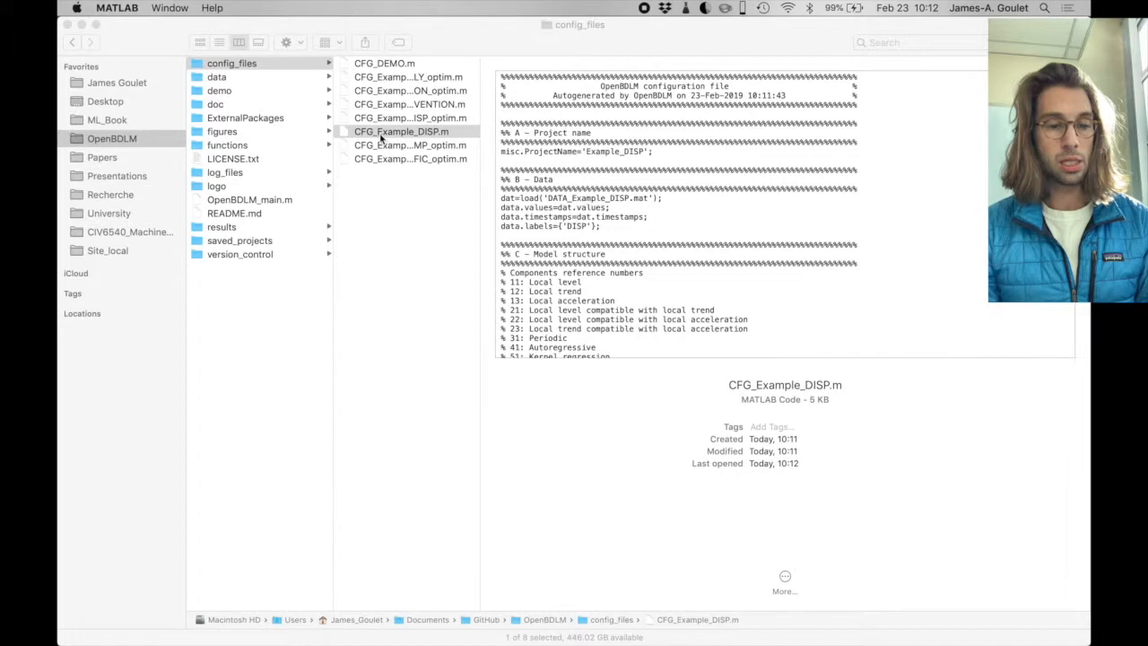
{"action": "key", "text": "ctrl+Left"}
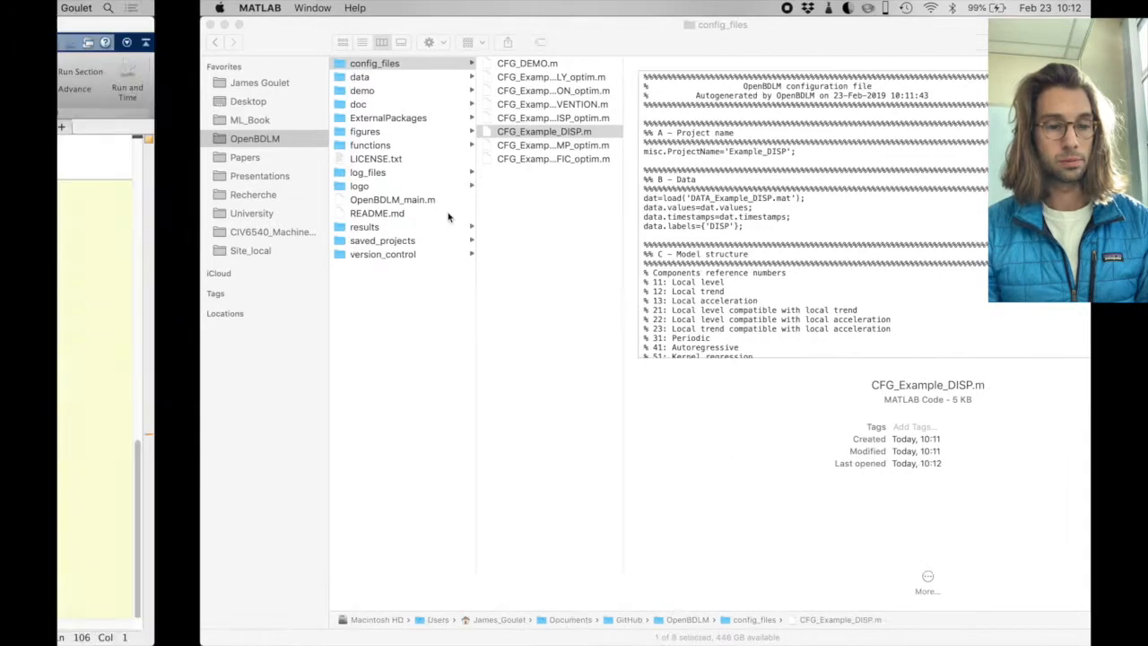
{"action": "key", "text": "ctrl+Right"}
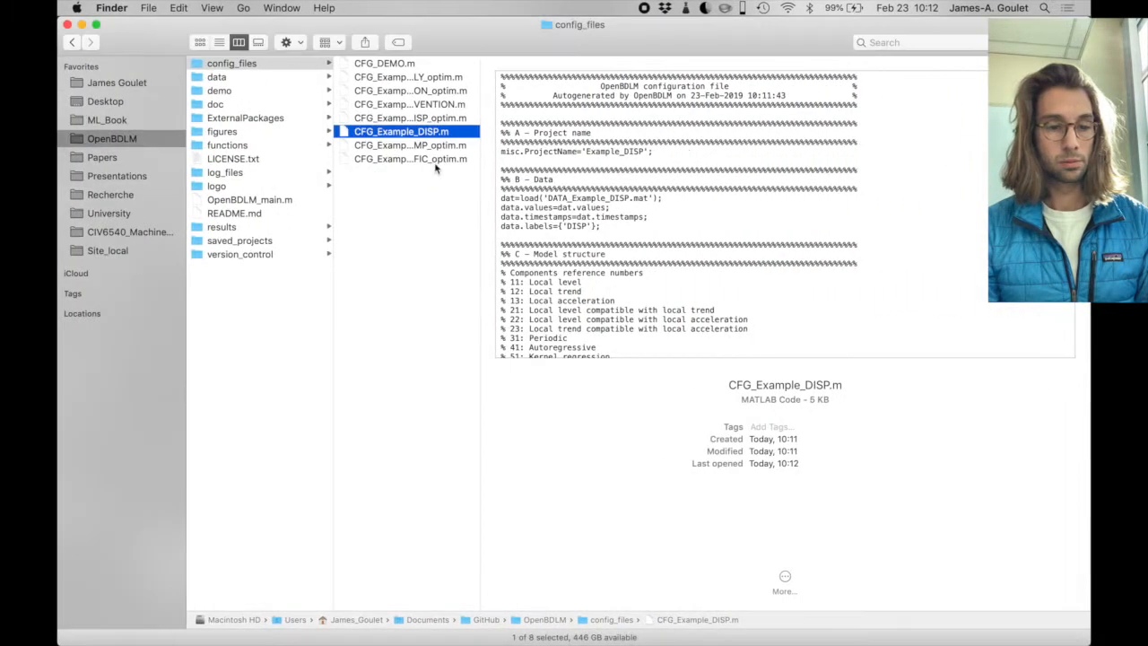
{"action": "key", "text": "ctrl+Left"}
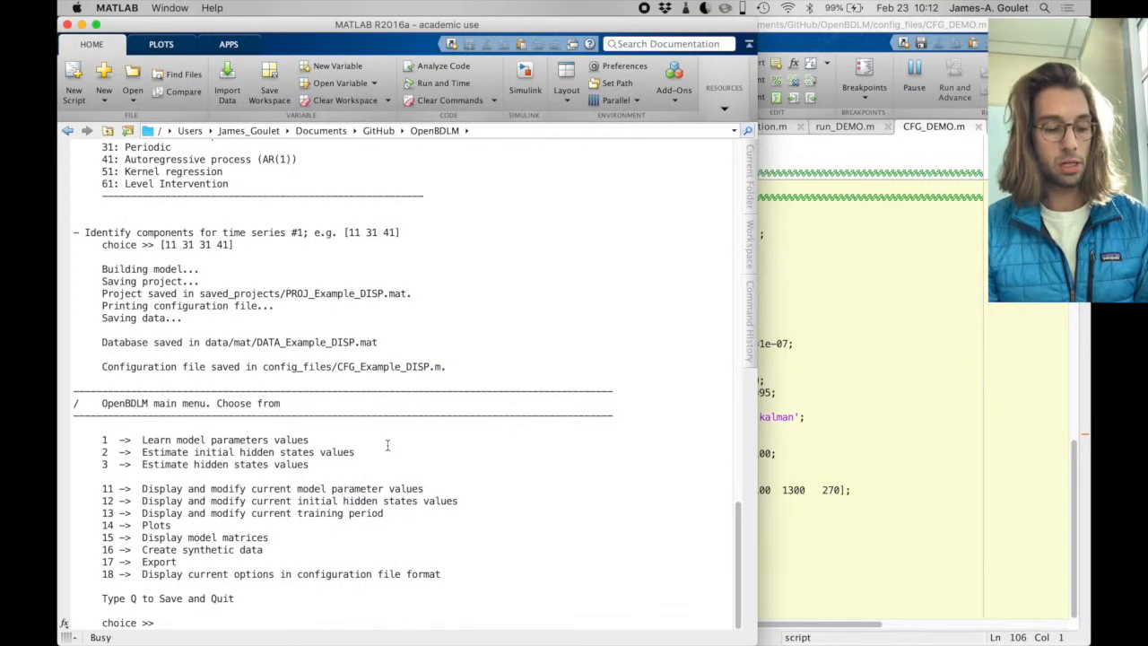
{"action": "type", "text": "q"}
{"action": "key", "text": "Return"}
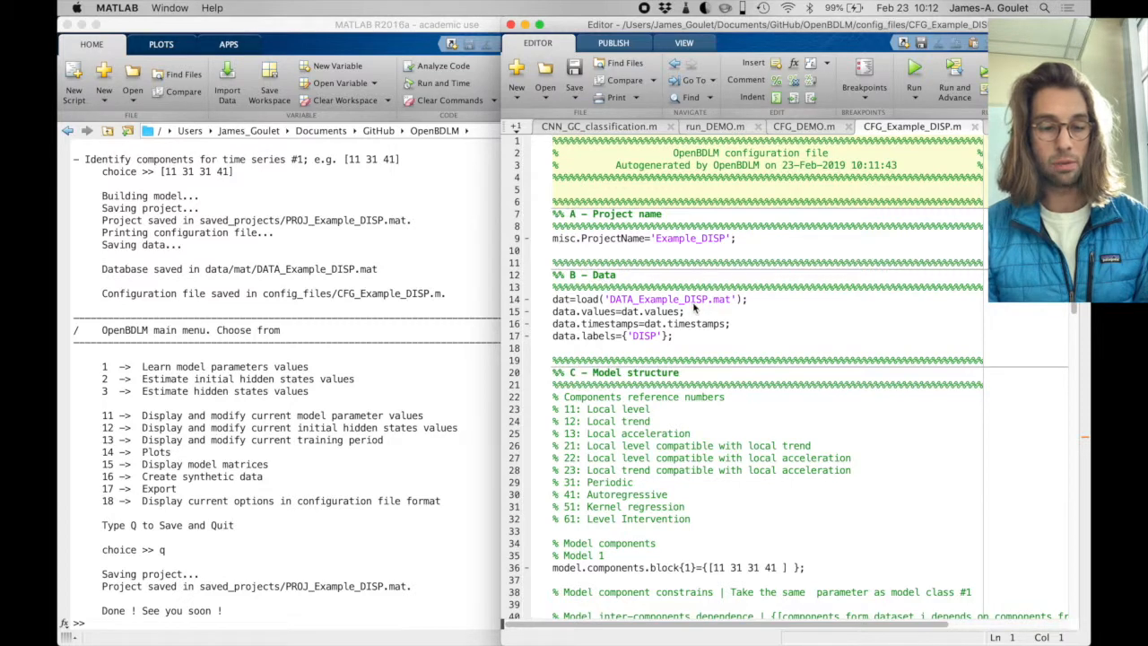
- Examine the model components, model parameters, initial states and options sections of CFG_Example_DISP.m
{"action": "scroll", "coordinate": [694, 307], "scroll_direction": "down", "scroll_amount": 1}
{"action": "scroll", "coordinate": [694, 307], "scroll_direction": "down", "scroll_amount": 5}
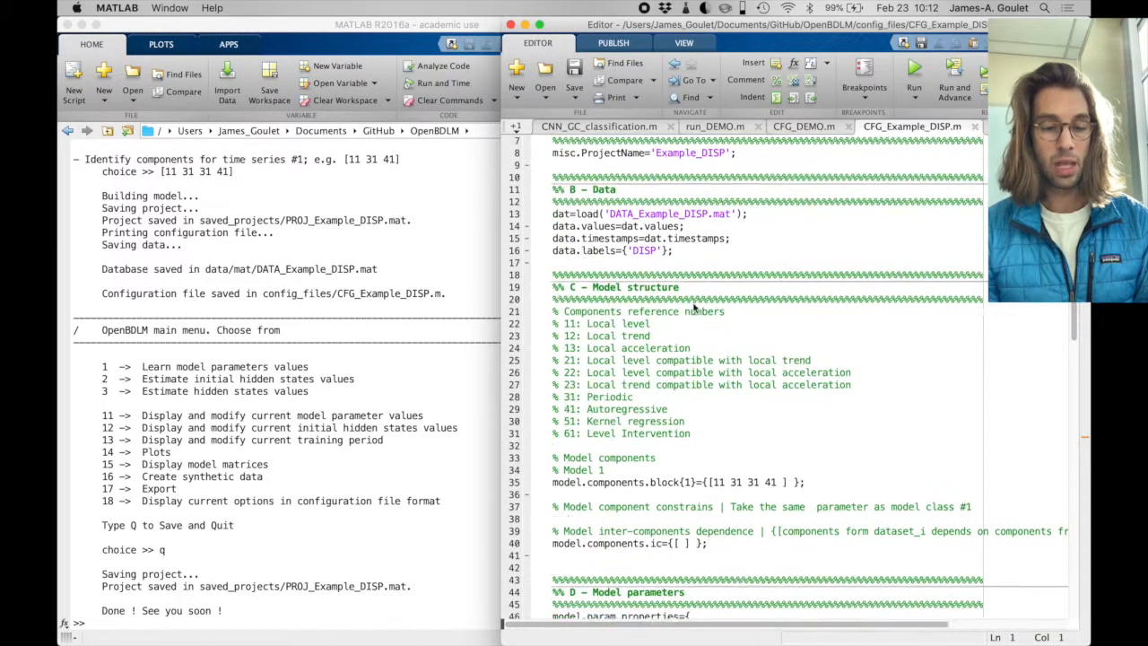
{"action": "left_click_drag", "start_coordinate": [713, 386], "coordinate": [779, 387]}
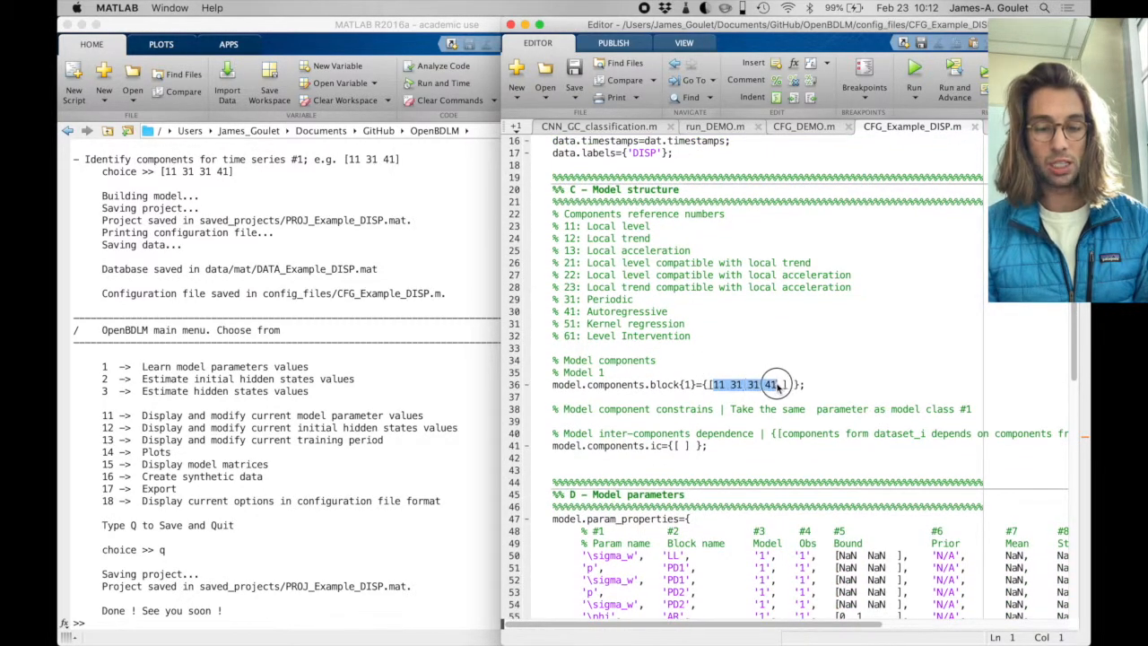
{"action": "scroll", "coordinate": [777, 388], "scroll_direction": "down", "scroll_amount": 5}
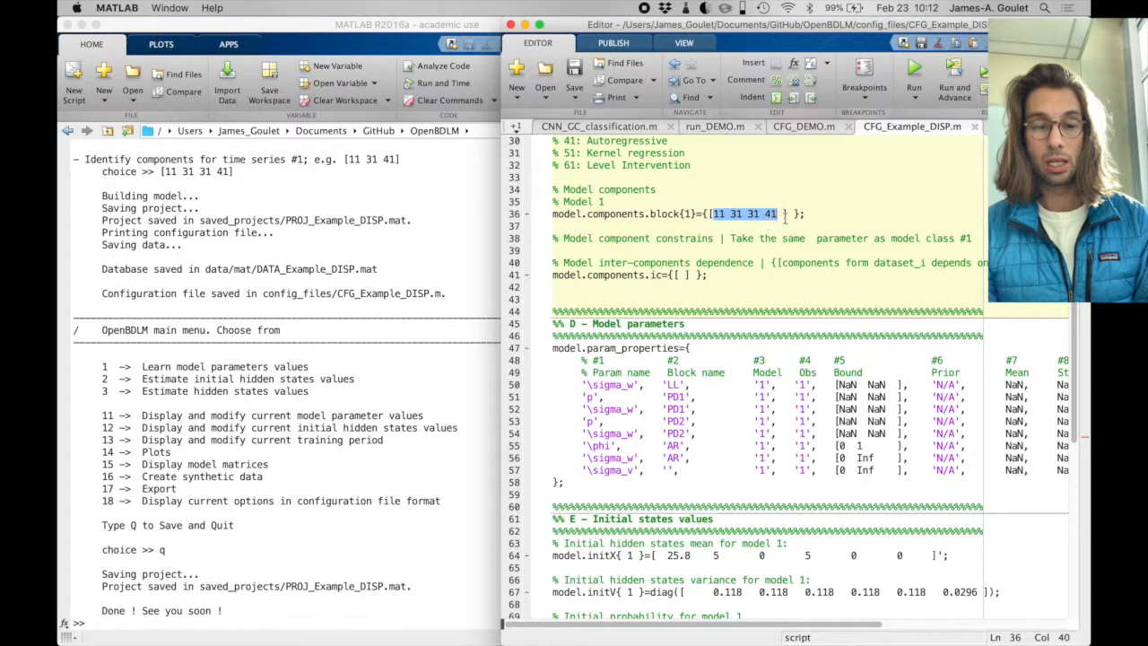
{"action": "scroll", "coordinate": [761, 181], "scroll_direction": "down", "scroll_amount": 1}
{"action": "scroll", "coordinate": [762, 180], "scroll_direction": "down", "scroll_amount": 8}
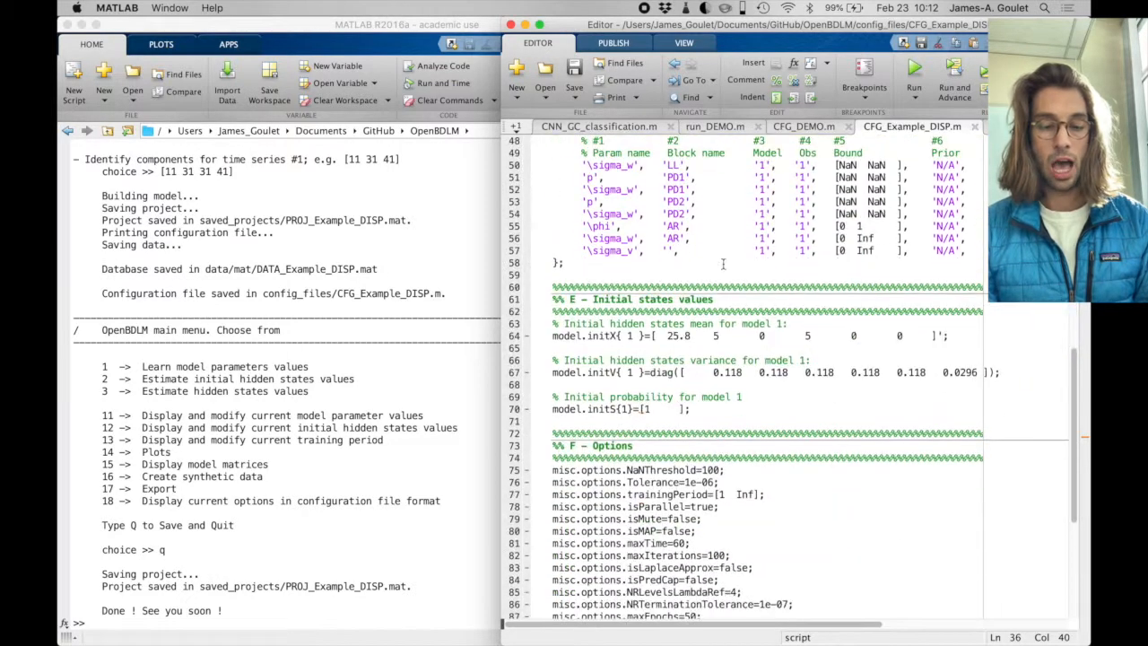
{"action": "scroll", "coordinate": [671, 368], "scroll_direction": "down", "scroll_amount": 8}
{"action": "scroll", "coordinate": [672, 367], "scroll_direction": "down", "scroll_amount": 1}
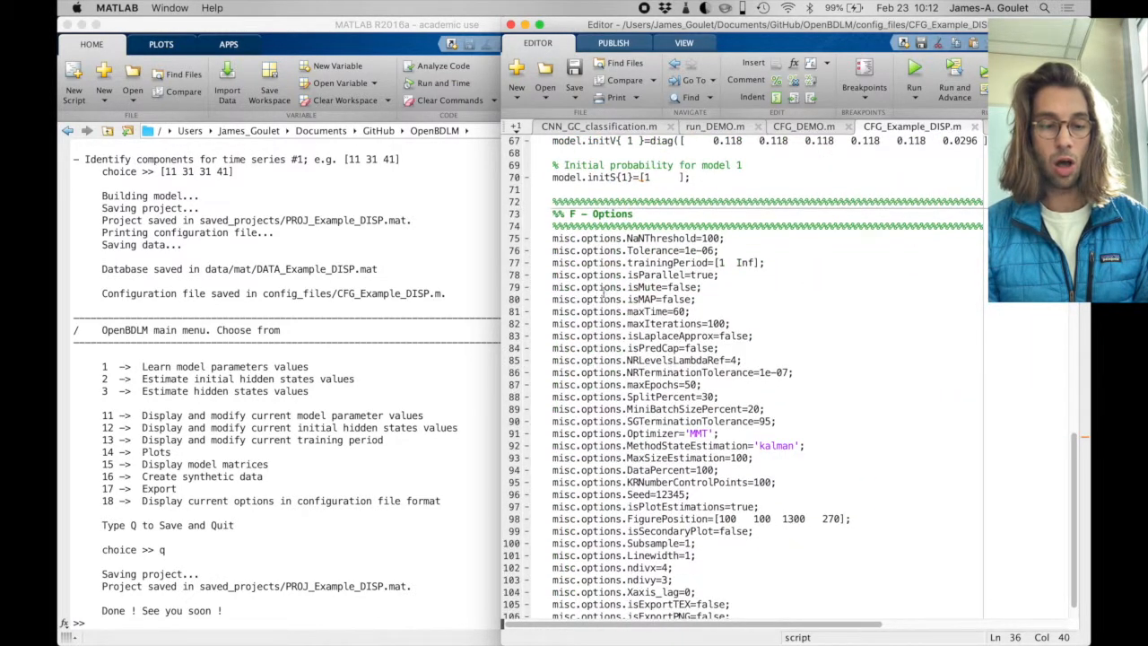
{"action": "left_click_drag", "start_coordinate": [549, 237], "coordinate": [867, 623]}
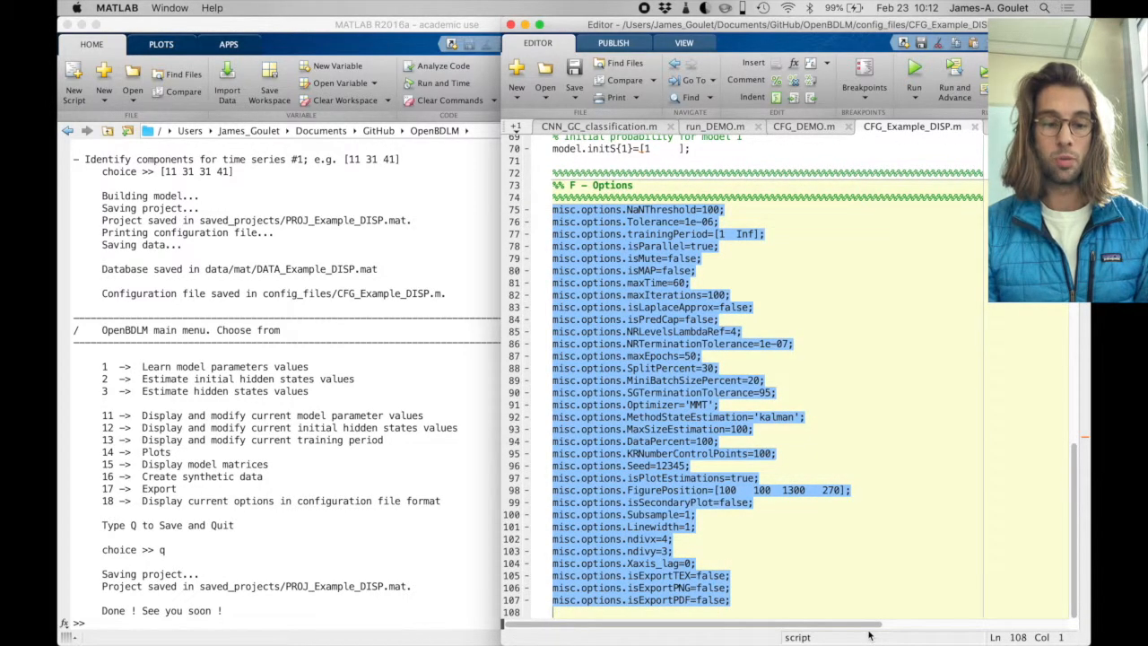
- Run OpenBDLM_main again and load the saved project Example_DISP, option 2
{"action": "left_click", "coordinate": [425, 376]}
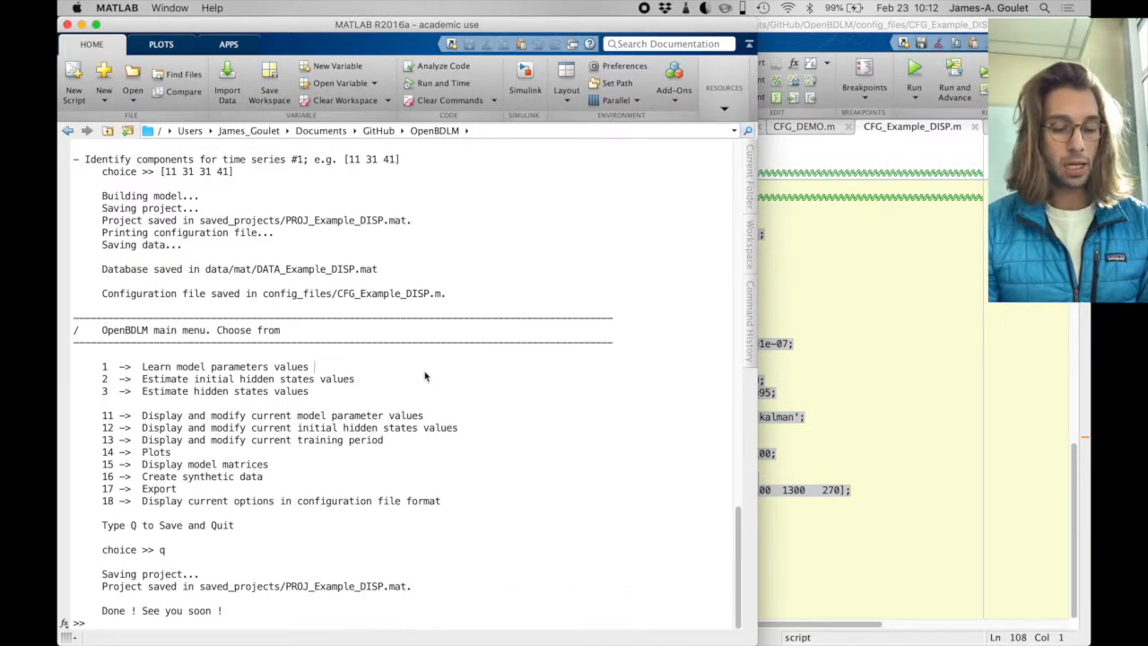
{"action": "key", "text": "Up"}
{"action": "key", "text": "Return"}
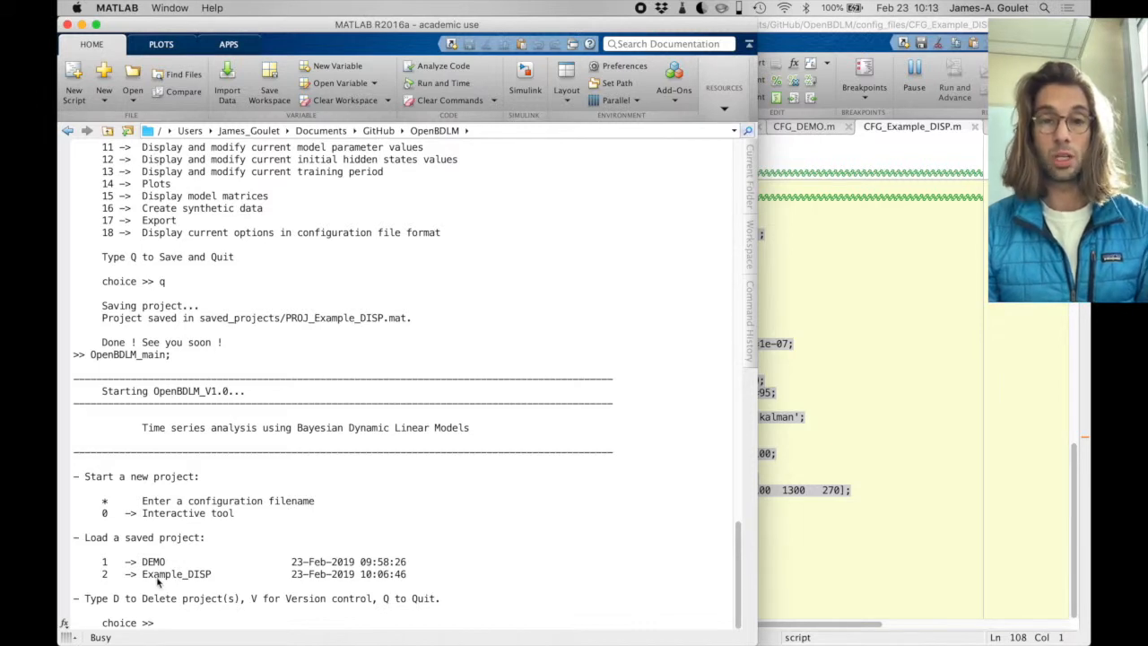
{"action": "type", "text": "2"}
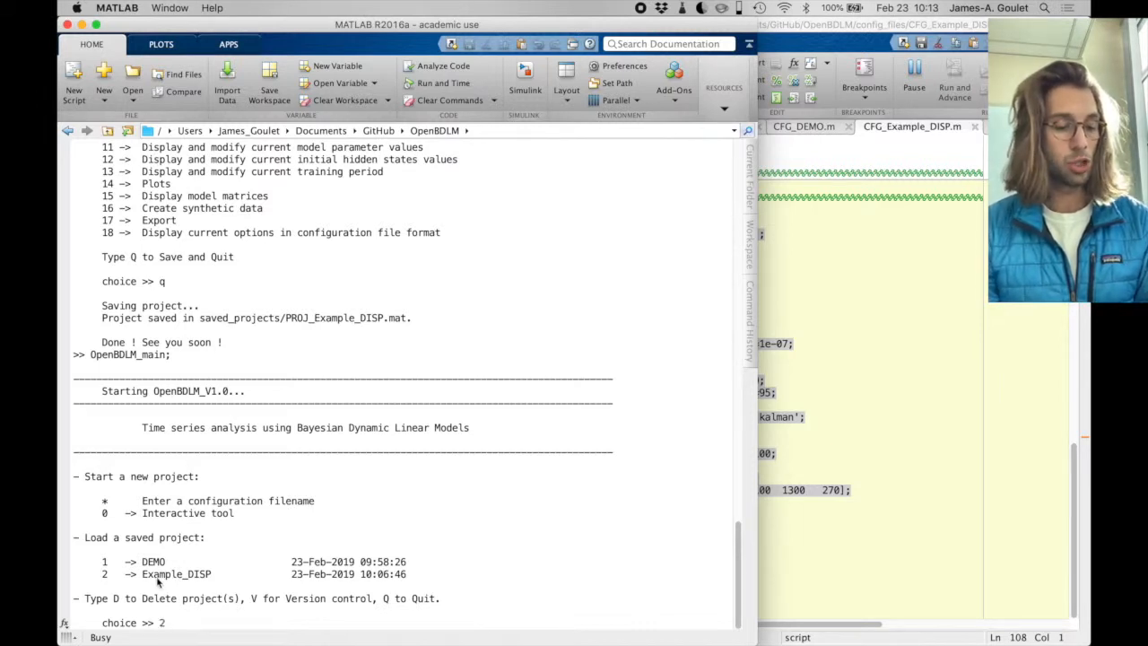
{"action": "key", "text": "Return"}
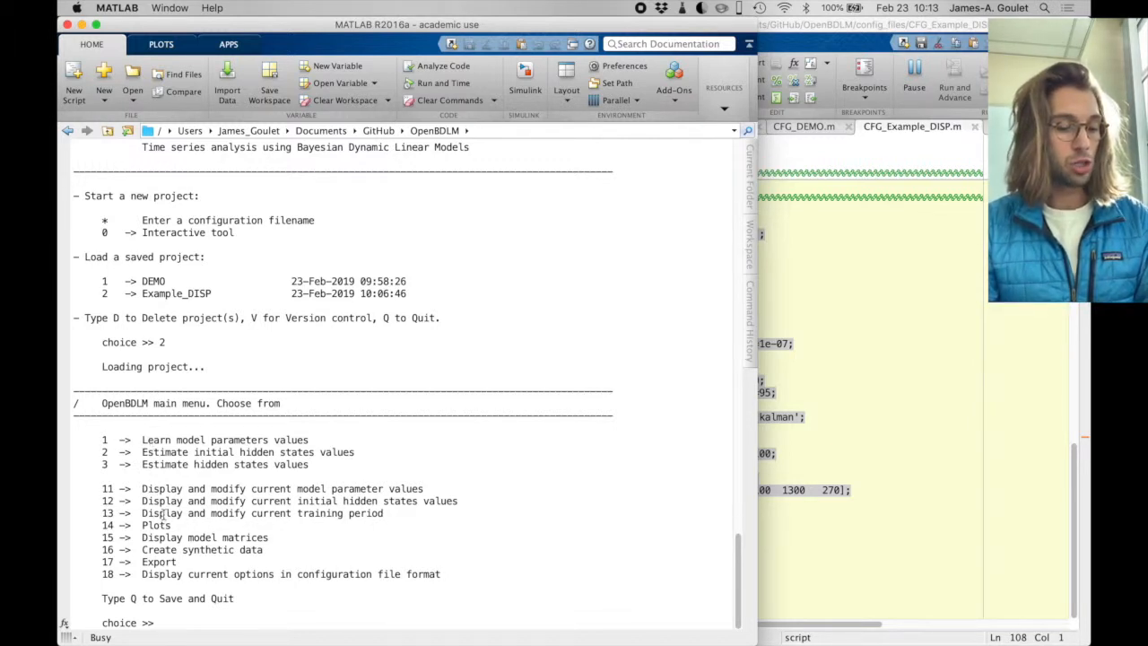
- Modify the training period through option 13 so that it runs from day 1 to day 180
{"action": "type", "text": "13"}
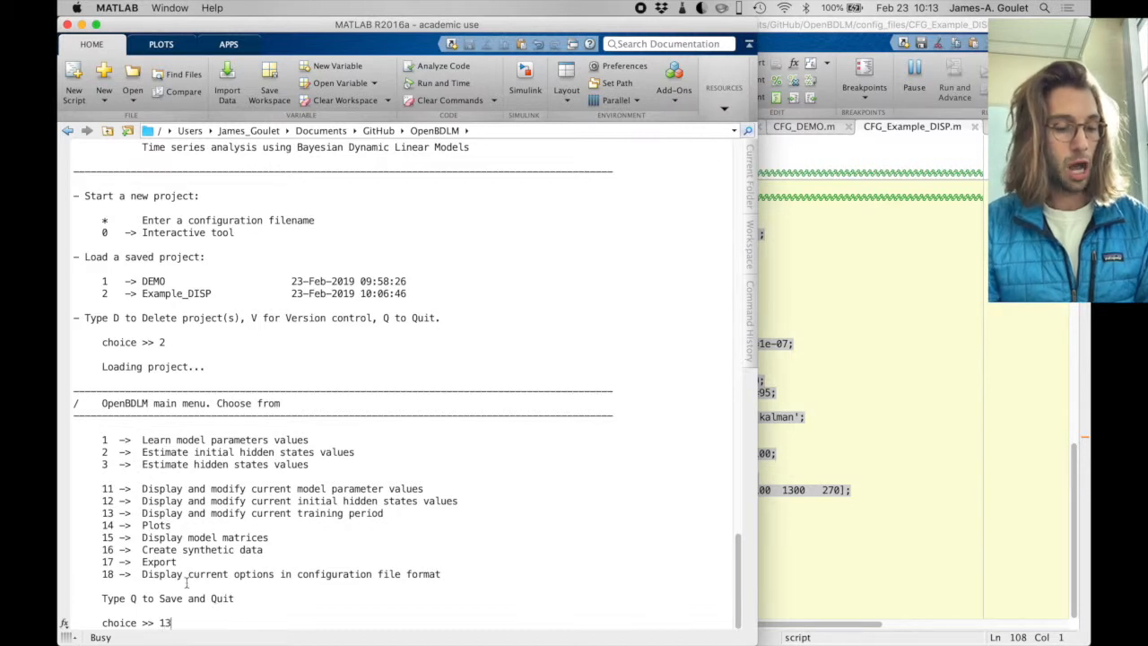
{"action": "key", "text": "Return"}
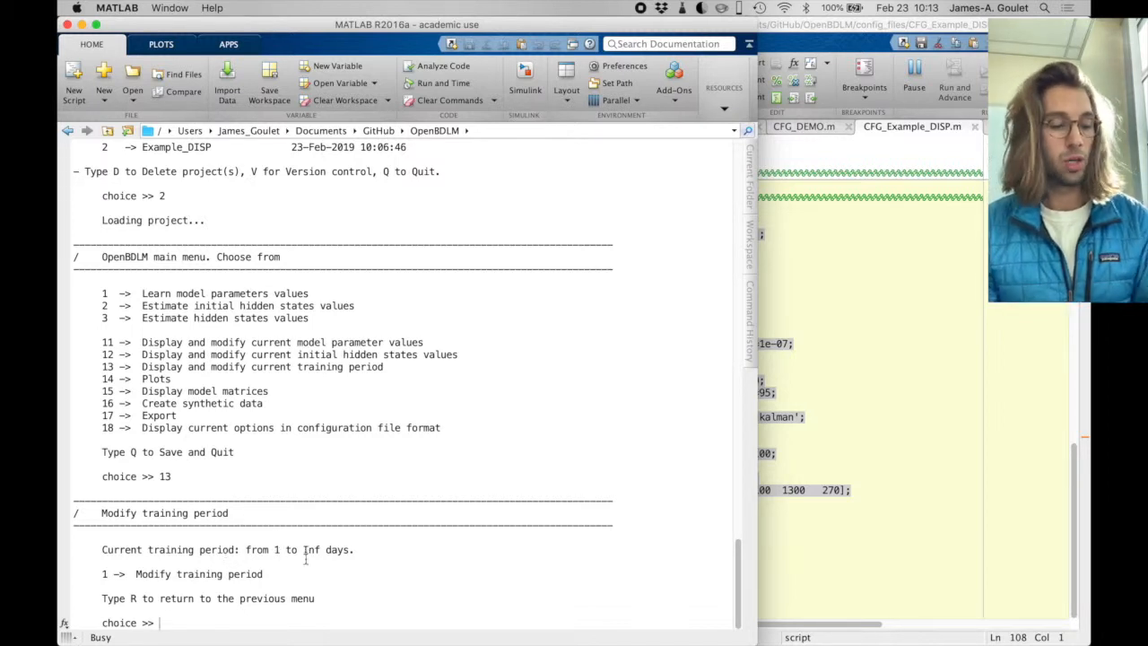
{"action": "type", "text": "1"}
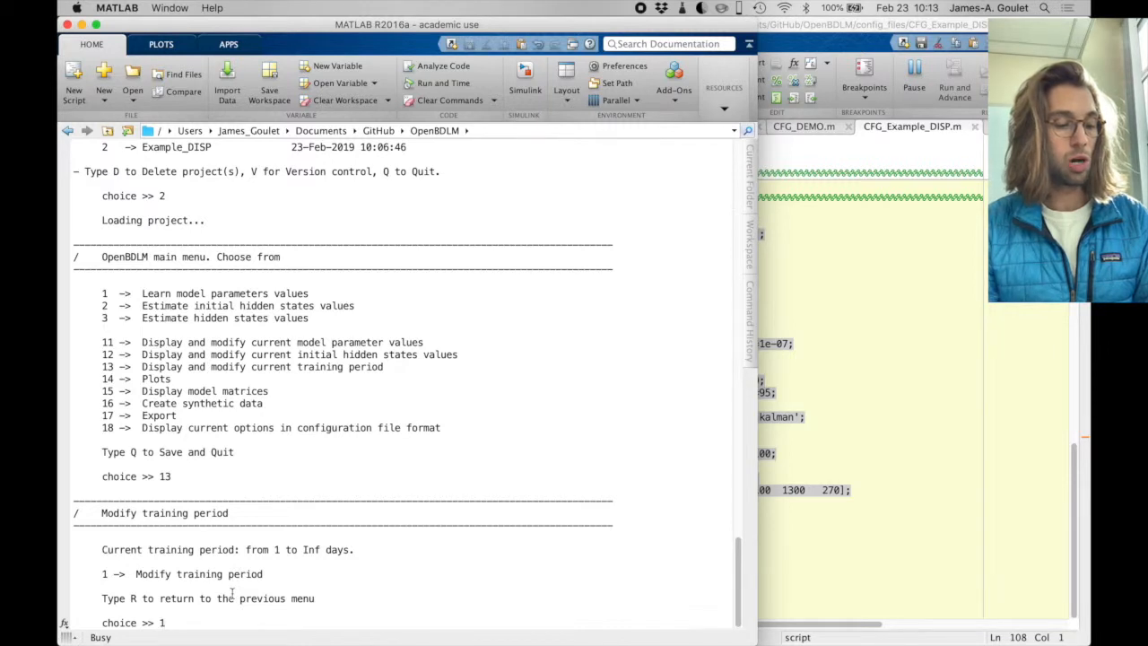
{"action": "key", "text": "Return"}
{"action": "type", "text": "1"}
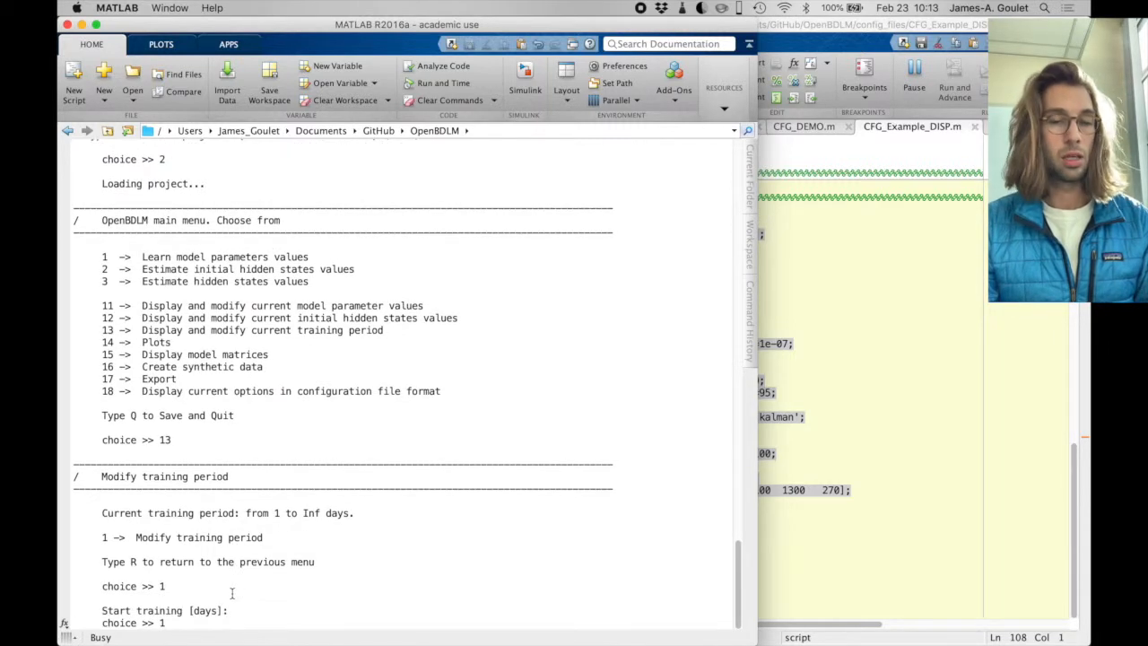
{"action": "key", "text": "Return"}
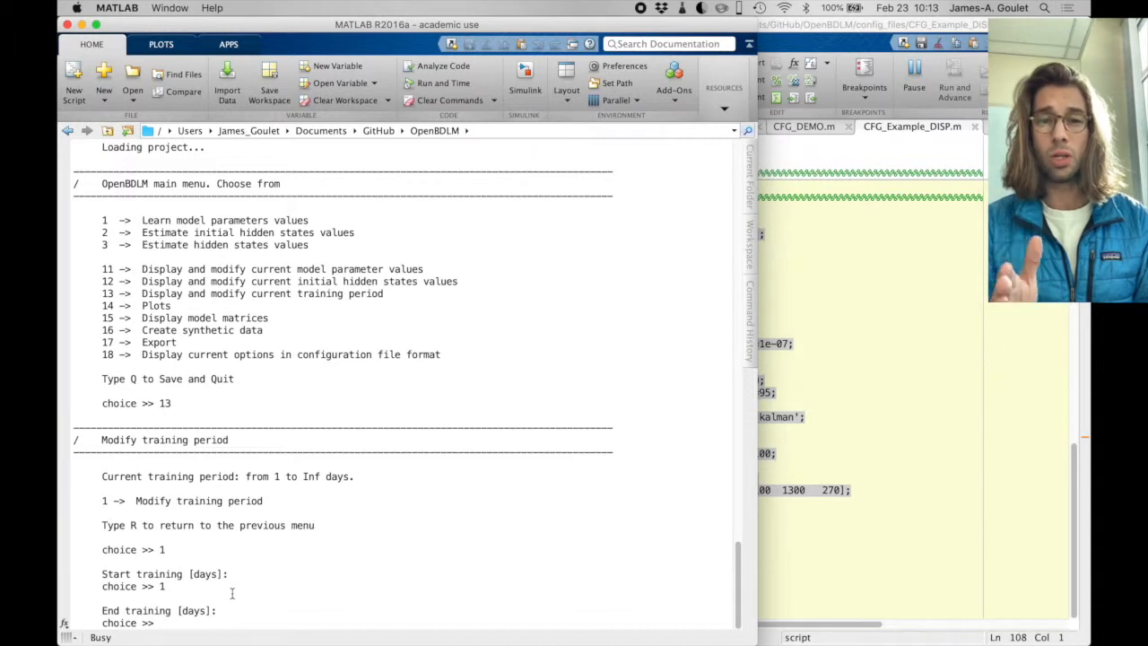
{"action": "type", "text": "180"}
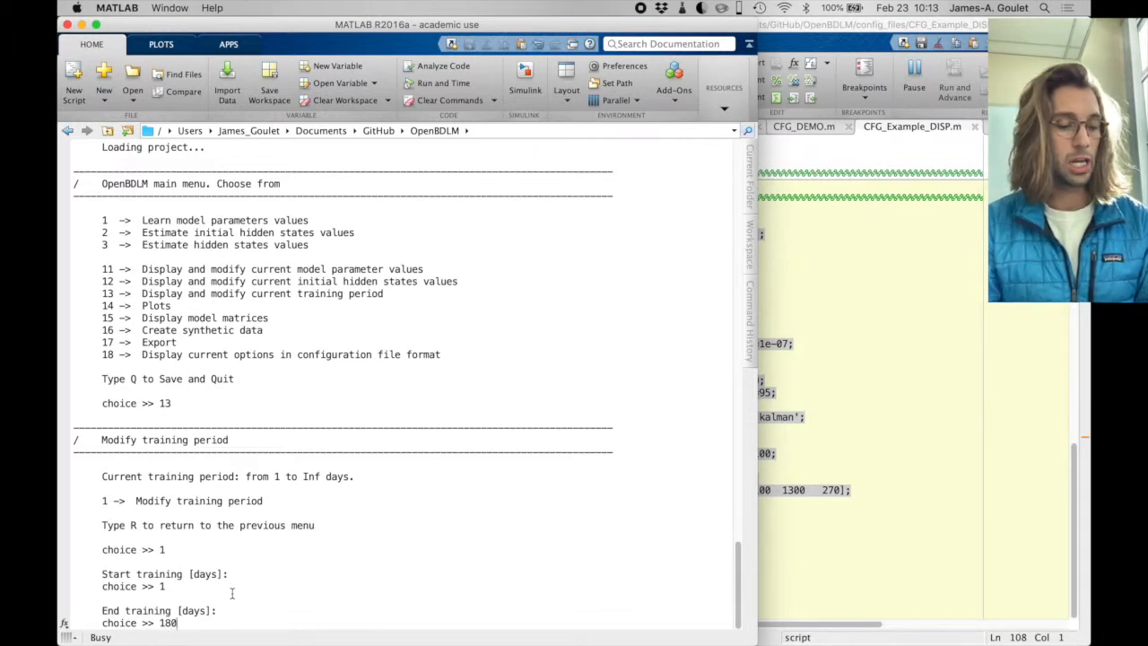
{"action": "key", "text": "Return"}
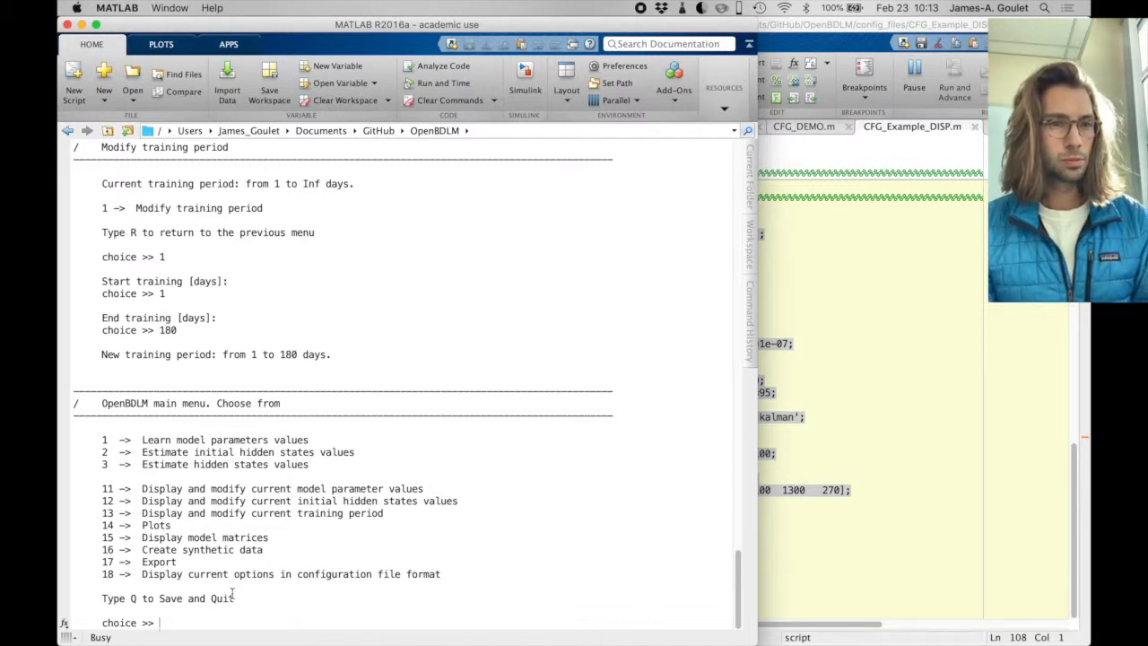
- Learn the model parameter values with the Newton-Raphson method and check the calibration time limit and convergence criterion
{"action": "left_click_drag", "start_coordinate": [141, 440], "coordinate": [310, 439]}
{"action": "type", "text": "1"}
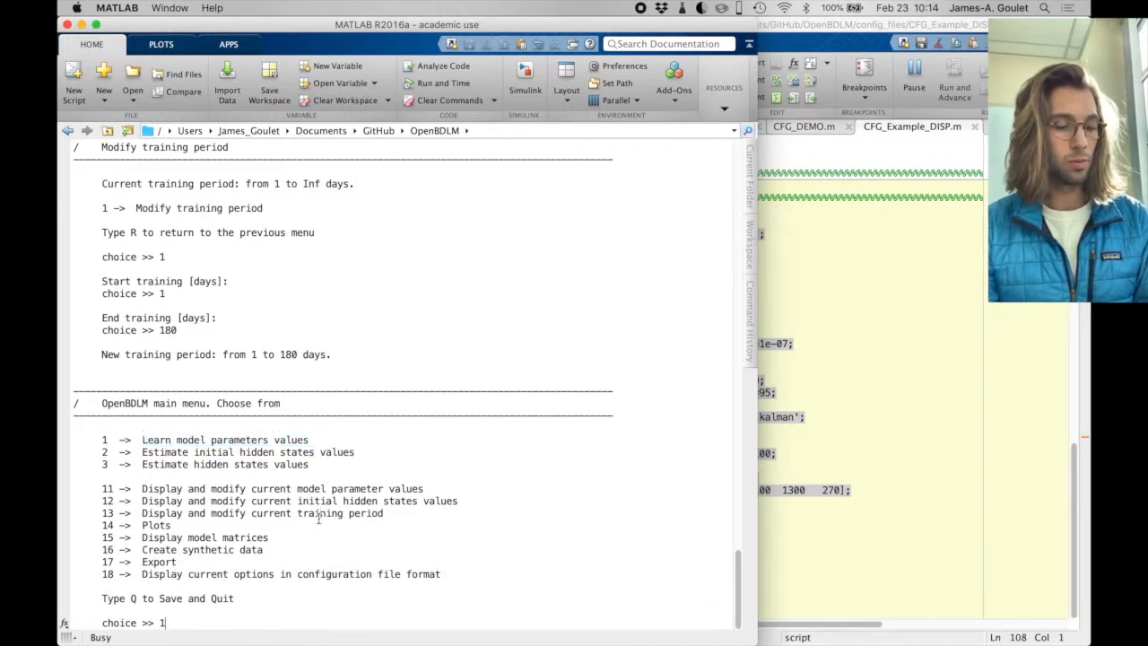
{"action": "key", "text": "Return"}
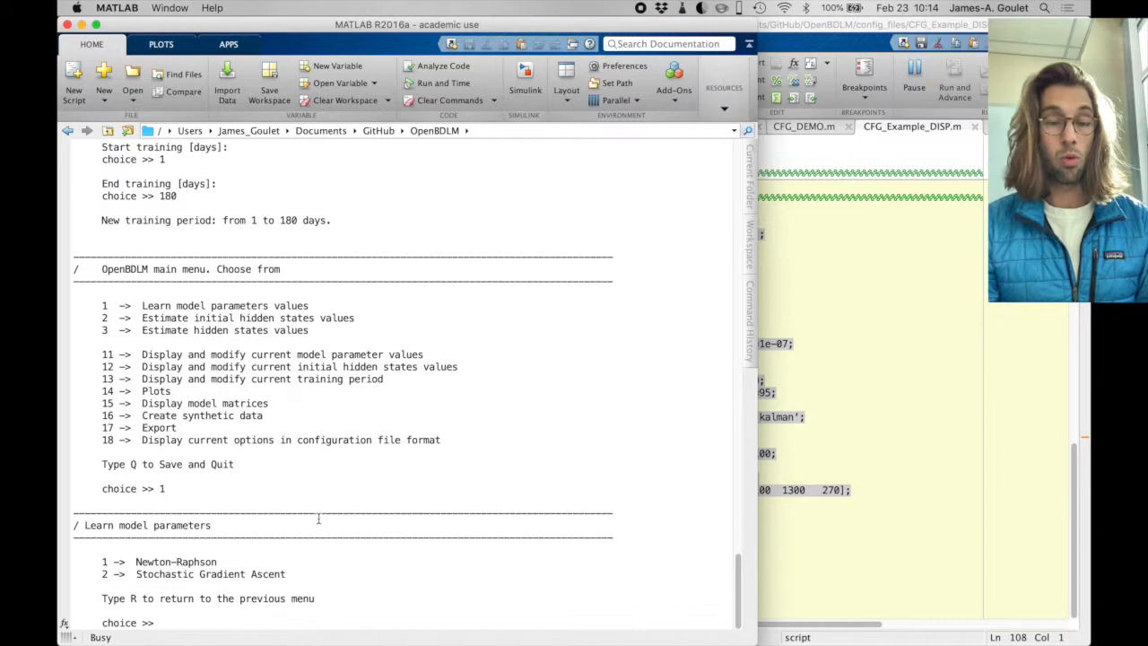
{"action": "left_click_drag", "start_coordinate": [219, 562], "coordinate": [137, 562]}
{"action": "type", "text": "1"}
{"action": "key", "text": "Return"}
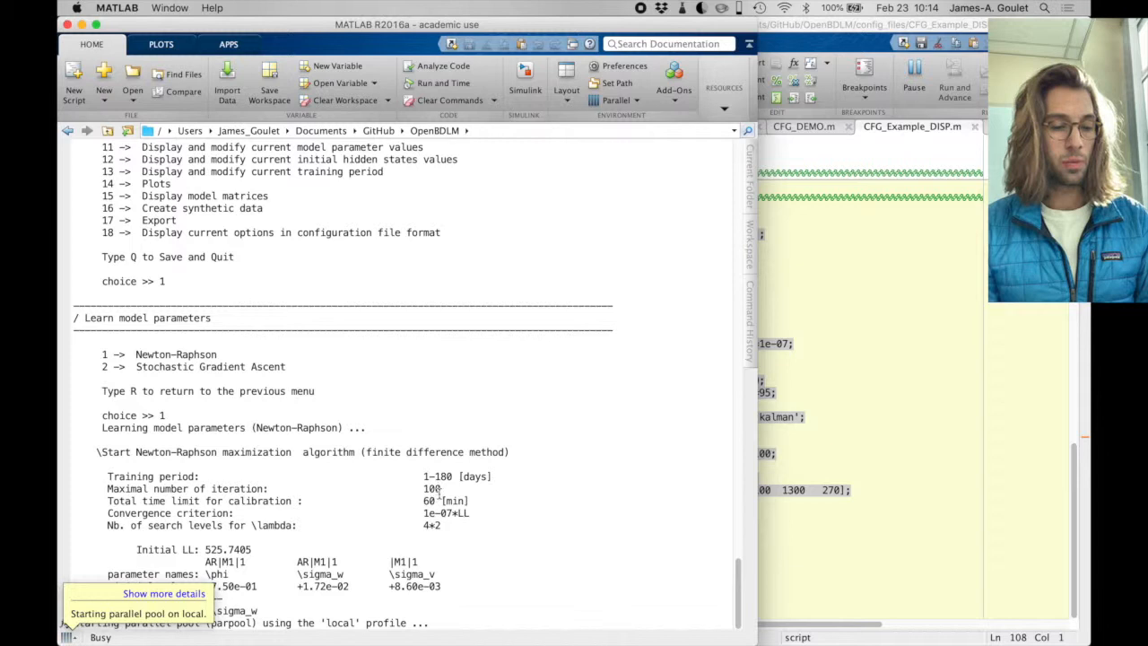
{"action": "left_click_drag", "start_coordinate": [424, 501], "coordinate": [486, 498]}
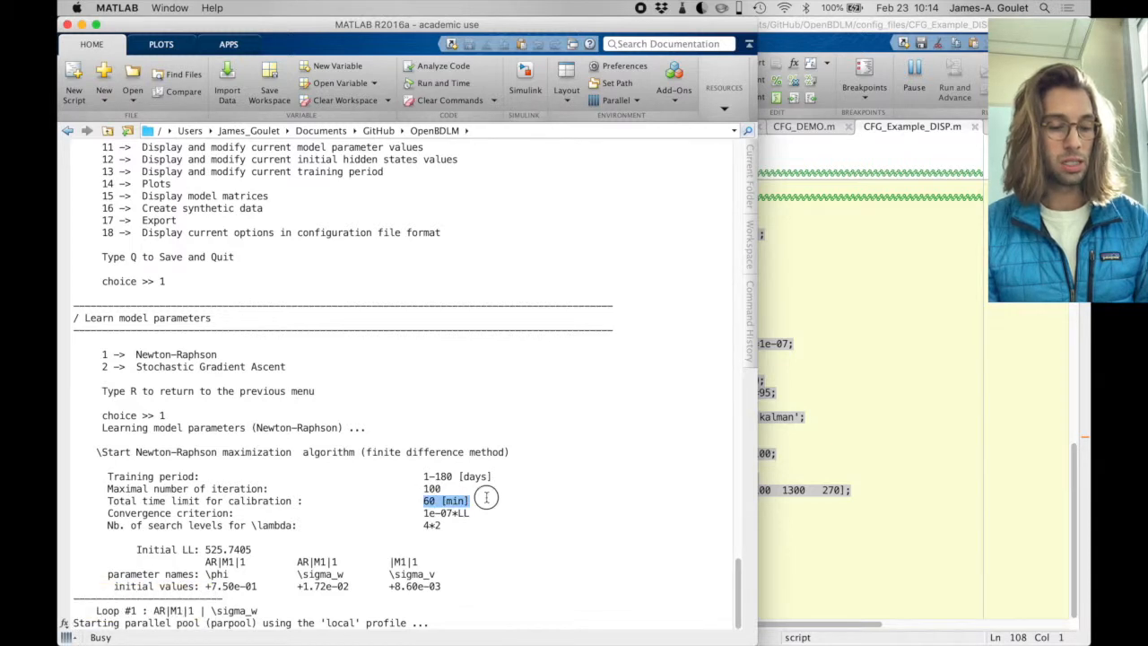
{"action": "left_click_drag", "start_coordinate": [425, 513], "coordinate": [471, 513]}
{"action": "mouse_move", "coordinate": [71, 641]}
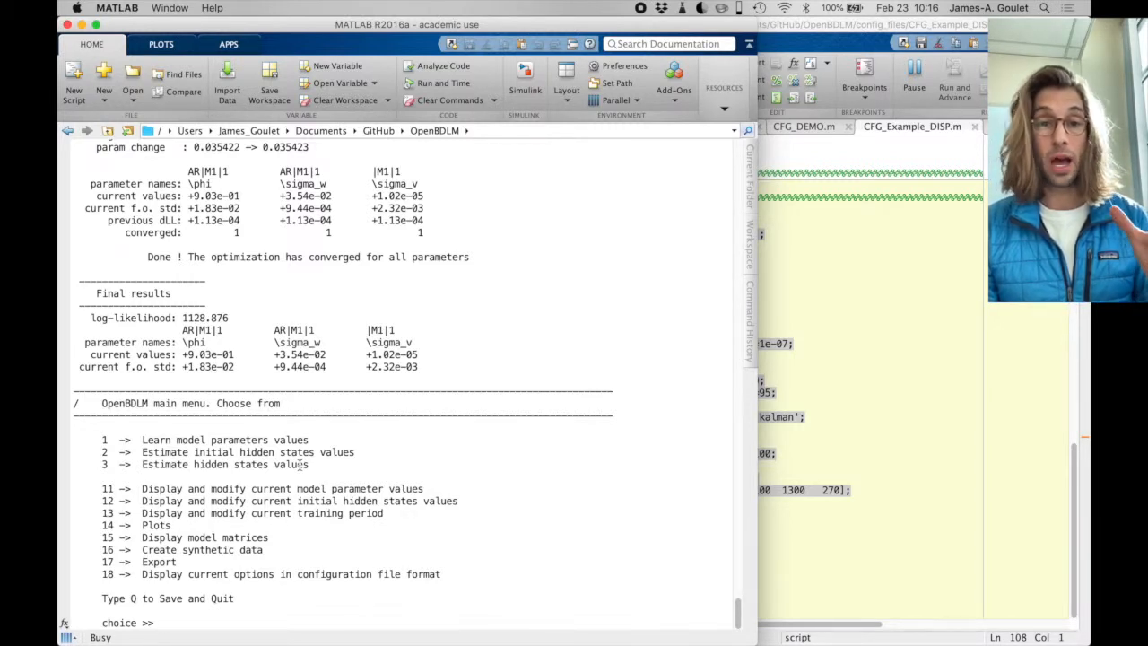
- Estimate the initial hidden states values with main menu option 2
{"action": "left_click_drag", "start_coordinate": [154, 453], "coordinate": [361, 454]}
{"action": "type", "text": "2"}
{"action": "key", "text": "Return"}
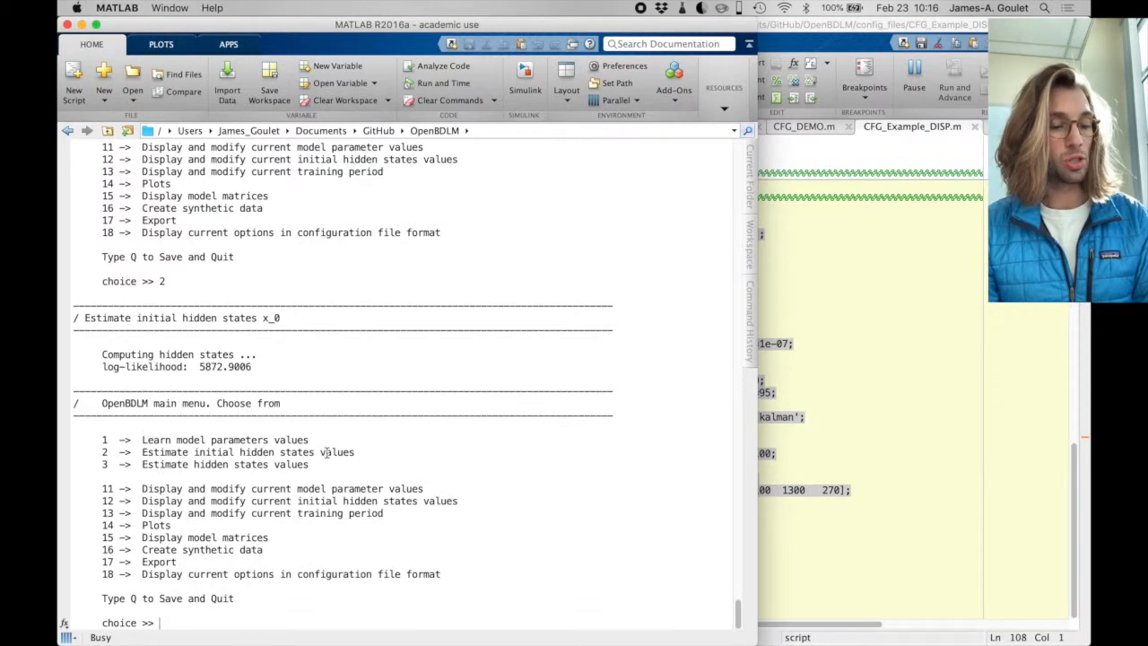
- Estimate the hidden states values with the Kalman filter, using option 3 and then option 1
{"action": "left_click_drag", "start_coordinate": [319, 464], "coordinate": [231, 464]}
{"action": "type", "text": "3"}
{"action": "key", "text": "Return"}
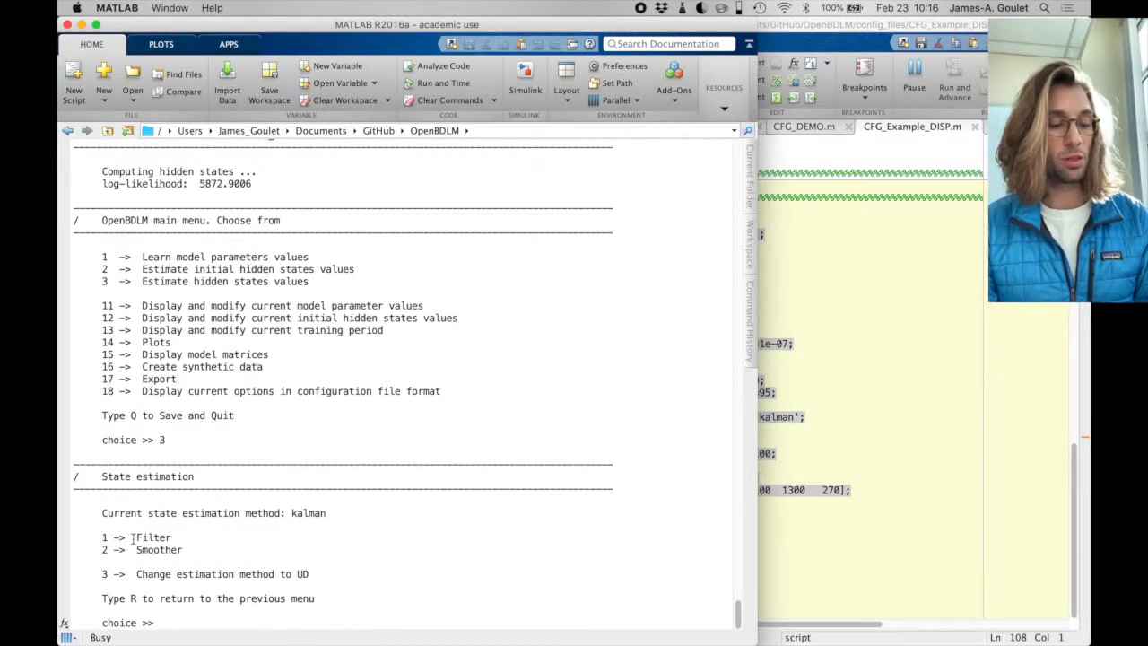
{"action": "type", "text": "1"}
{"action": "key", "text": "Return"}
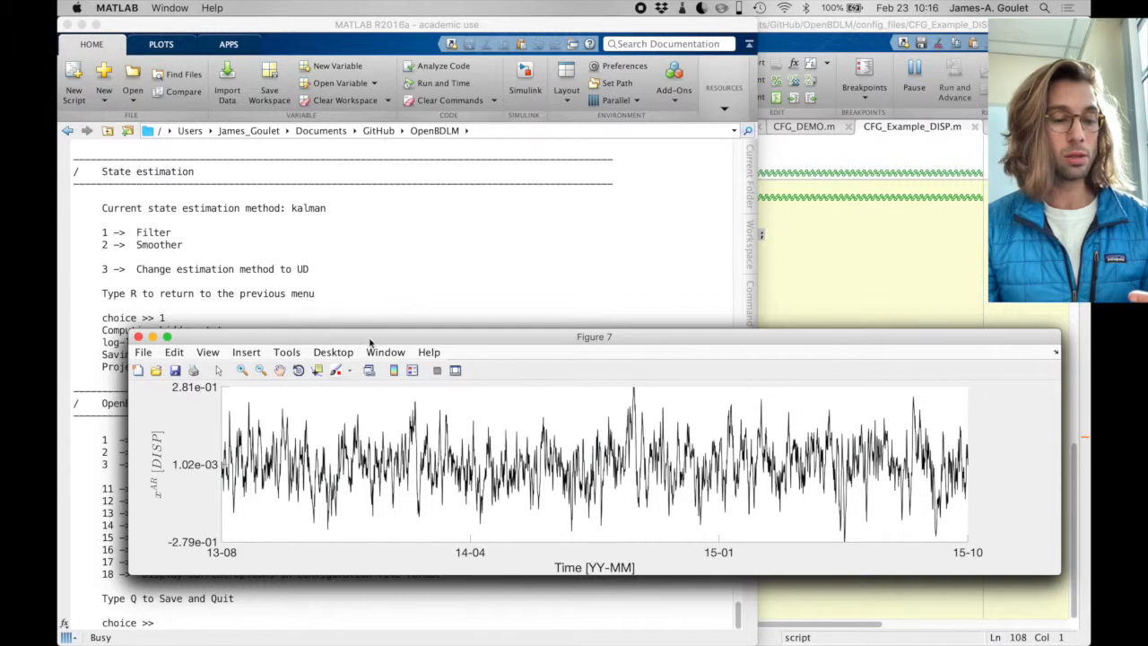
- Move Figure 7 with the autoregressive component clear of the other plots and close Figure 6
{"action": "left_click_drag", "start_coordinate": [370, 337], "coordinate": [353, 61]}
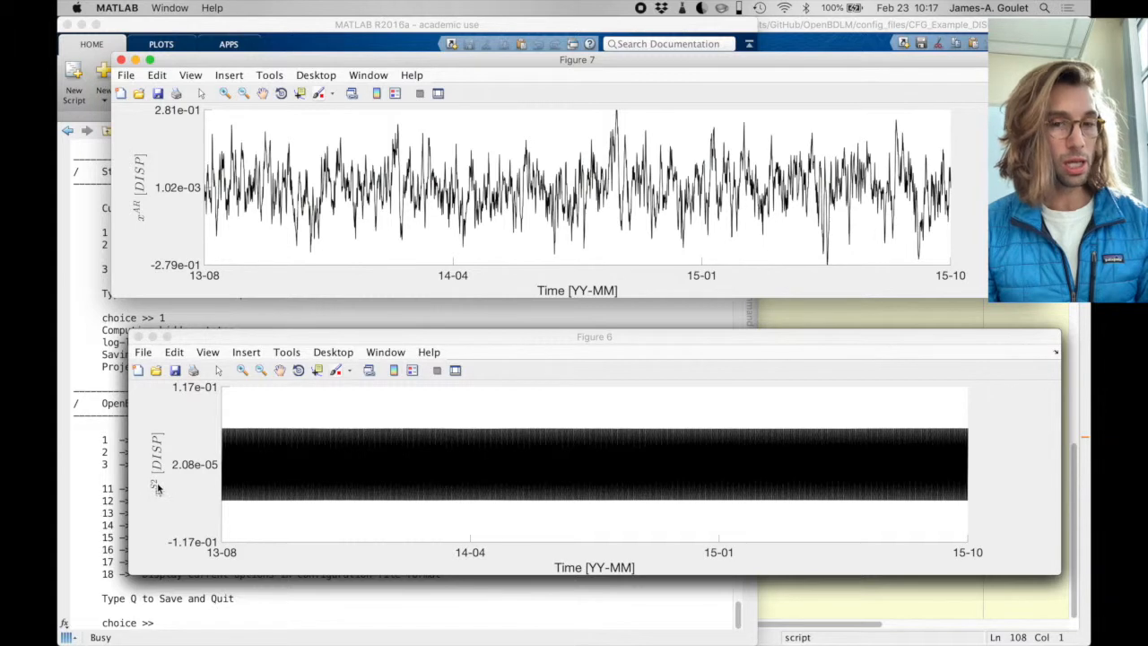
{"action": "left_click", "coordinate": [137, 337]}
{"action": "left_click", "coordinate": [241, 373]}
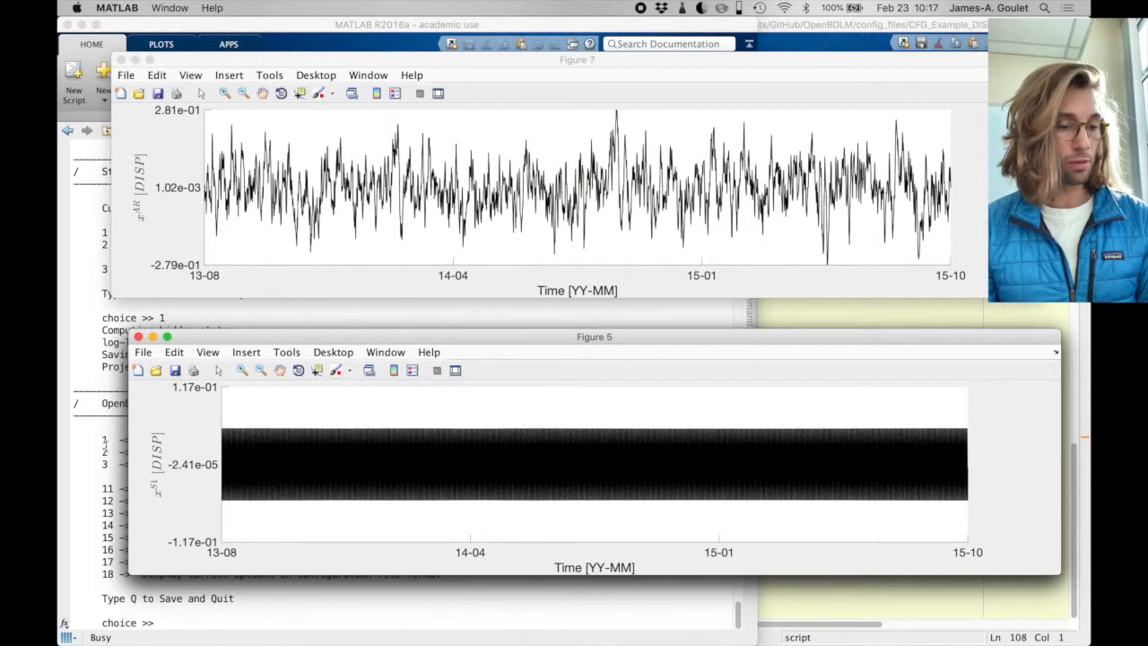
- Save the project and quit the OpenBDLM session from its main menu
{"action": "left_click", "coordinate": [105, 446]}
{"action": "type", "text": "q"}
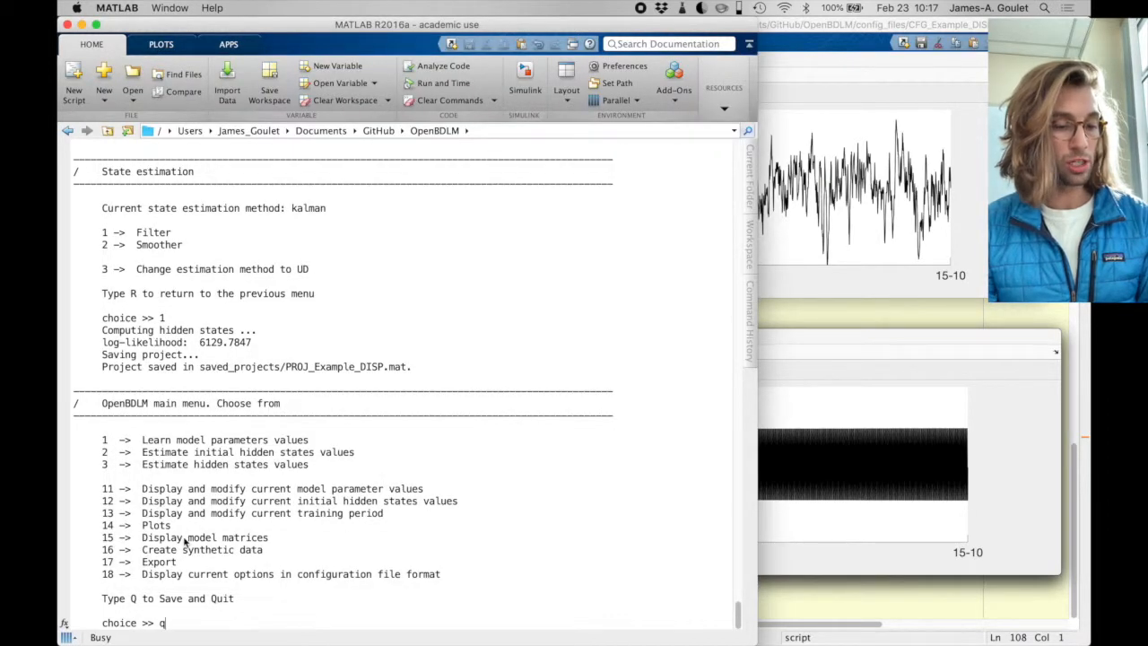
{"action": "key", "text": "Return"}
- Examine a short time span of the periodic component x^S1 in Figure 5 and close that figure
{"action": "left_click", "coordinate": [807, 337]}
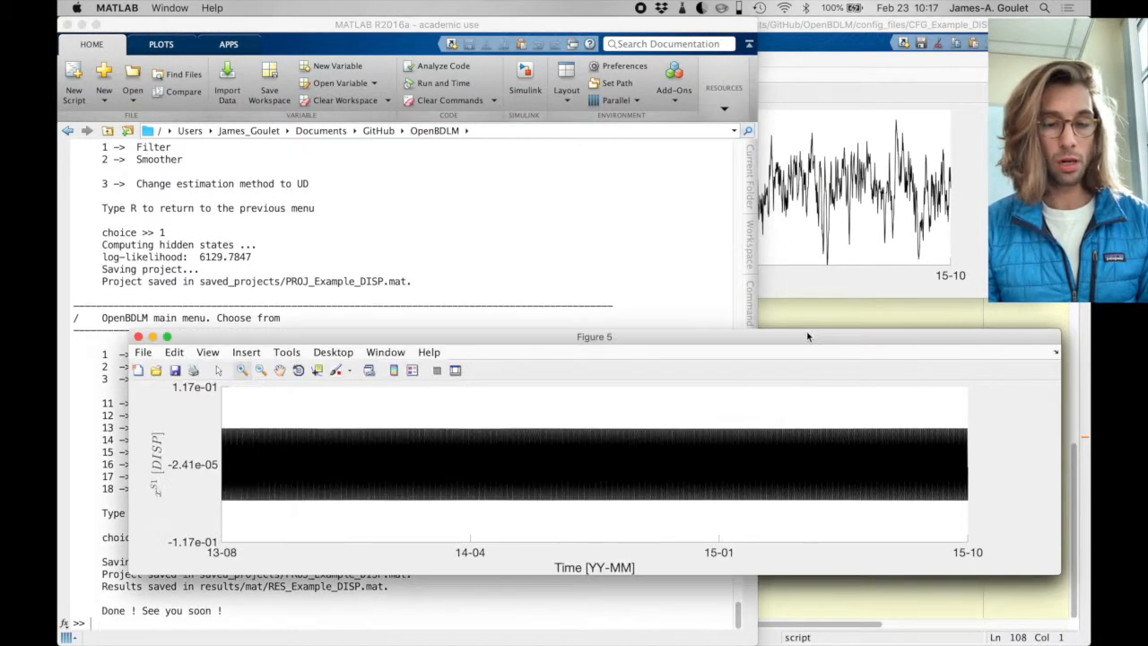
{"action": "left_click_drag", "start_coordinate": [375, 414], "coordinate": [392, 520]}
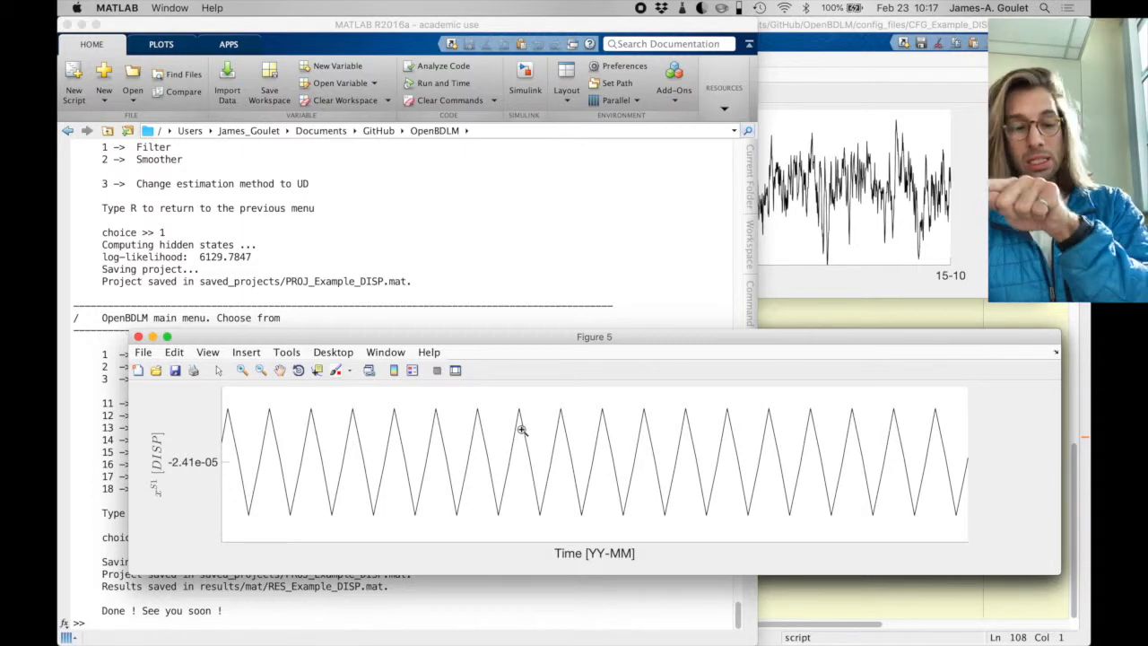
{"action": "left_click", "coordinate": [139, 339]}
{"action": "left_click", "coordinate": [795, 435]}
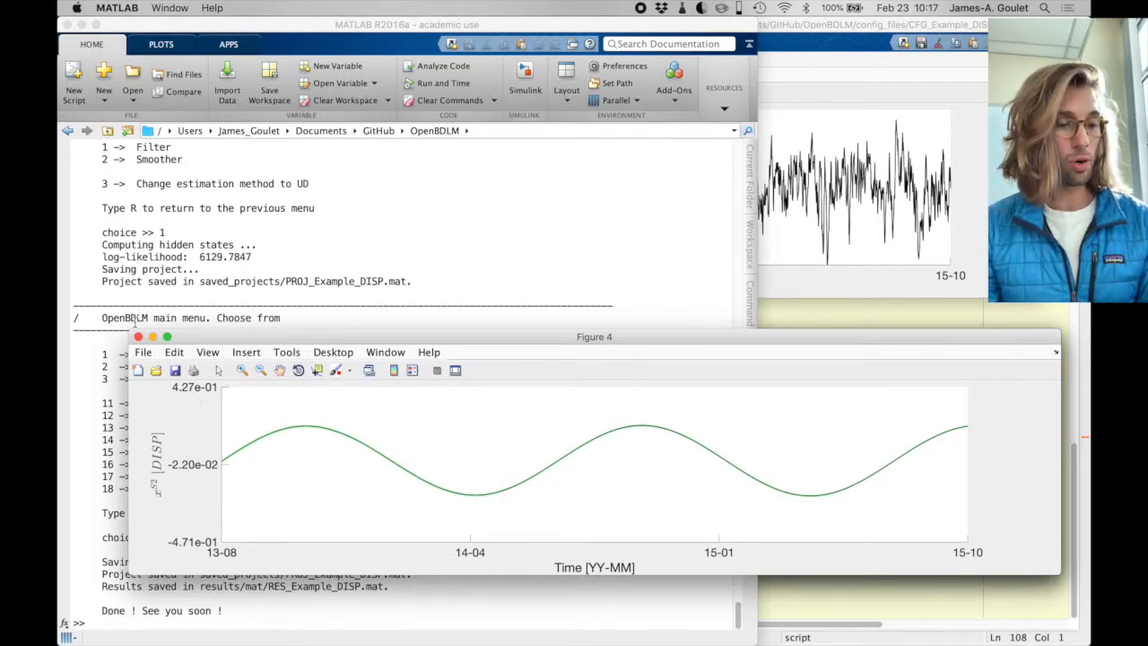
- Examine the periodic components in Figures 4 and 3, magnifying Figure 3's first peak, and the local level in Figure 2, closing each figure
{"action": "left_click", "coordinate": [316, 326]}
{"action": "left_click", "coordinate": [828, 349]}
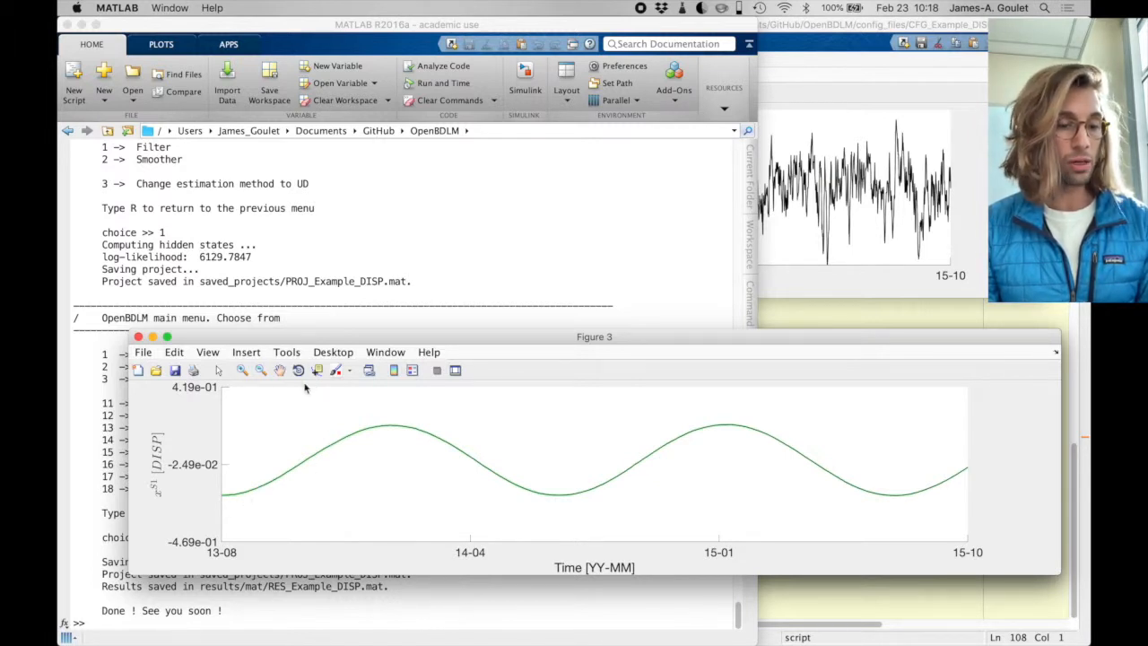
{"action": "left_click", "coordinate": [242, 370]}
{"action": "left_click_drag", "start_coordinate": [377, 410], "coordinate": [395, 439]}
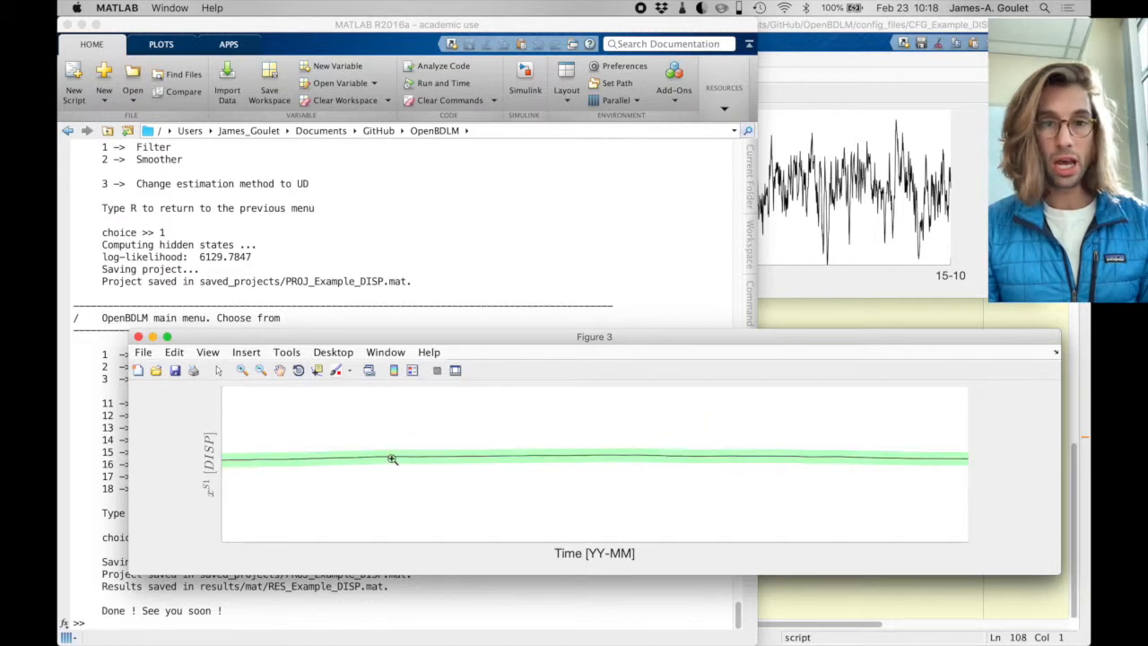
{"action": "left_click", "coordinate": [137, 339]}
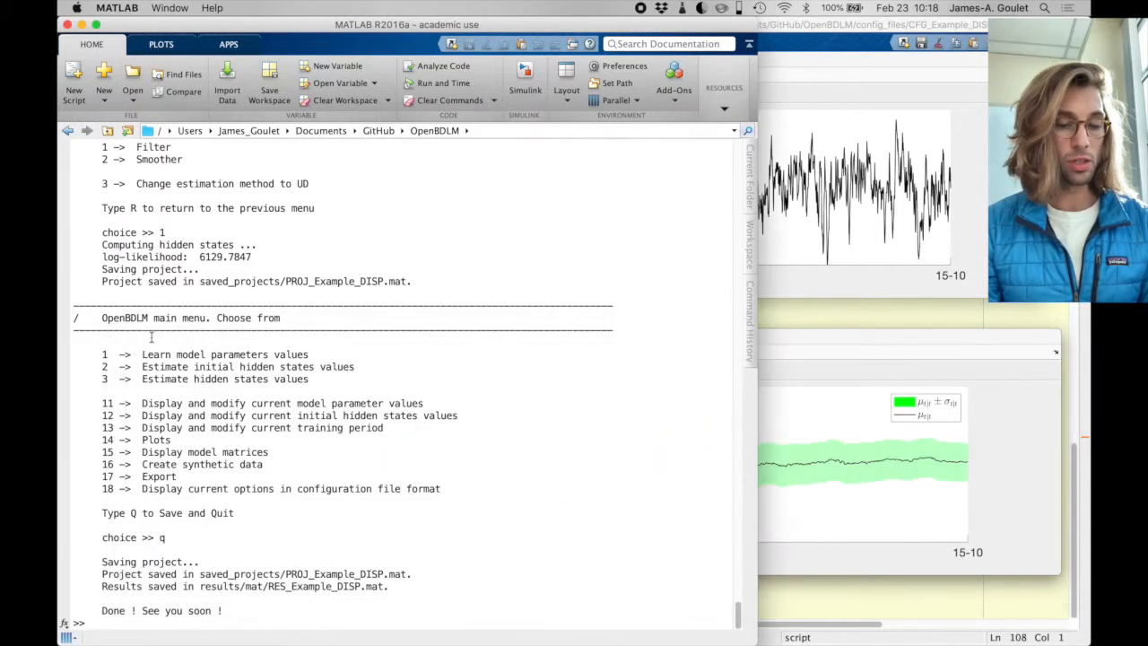
{"action": "left_click", "coordinate": [804, 339]}
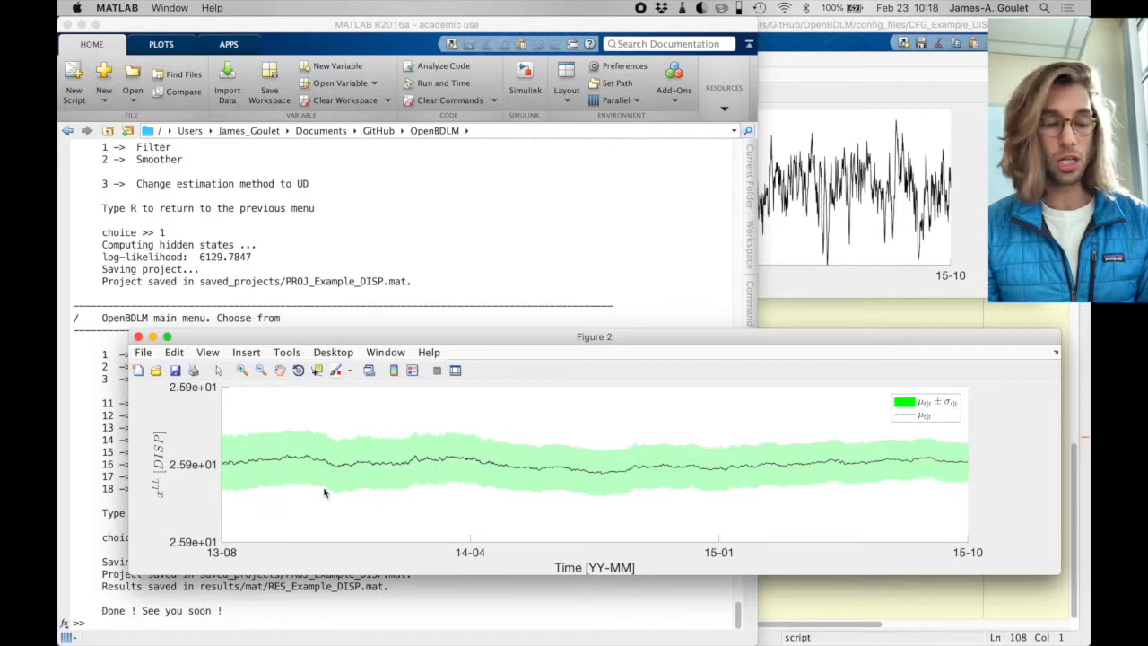
{"action": "left_click", "coordinate": [138, 337]}
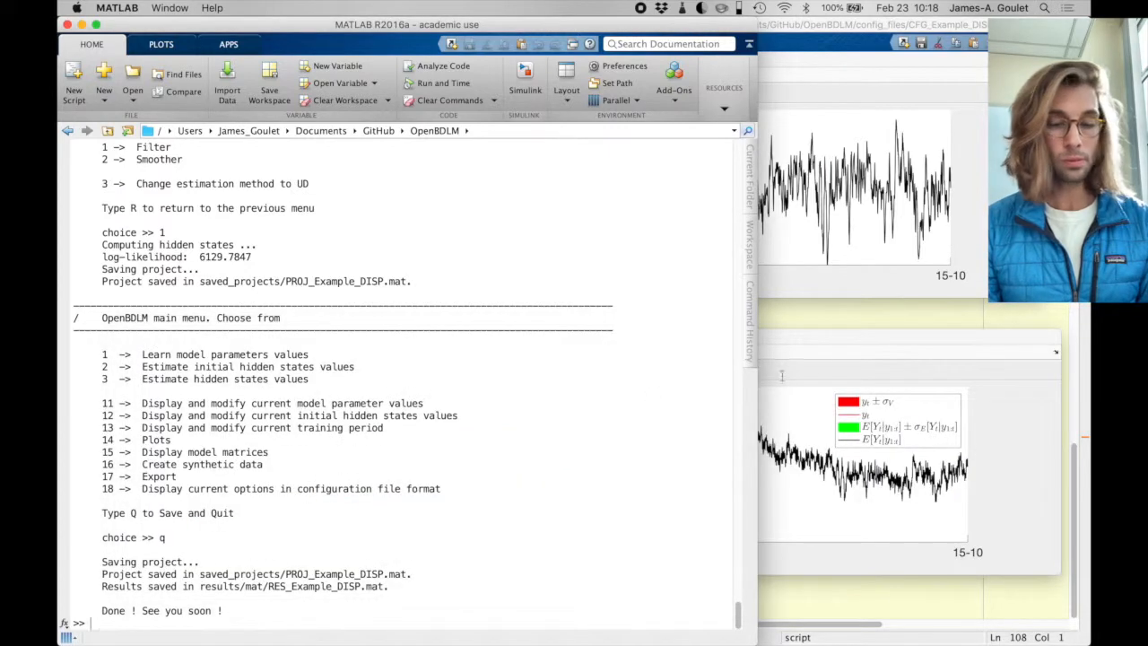
- Examine the DISP observations and model estimates around the first peak in Figure 1, restore the full time range and close the figure
{"action": "left_click", "coordinate": [807, 334]}
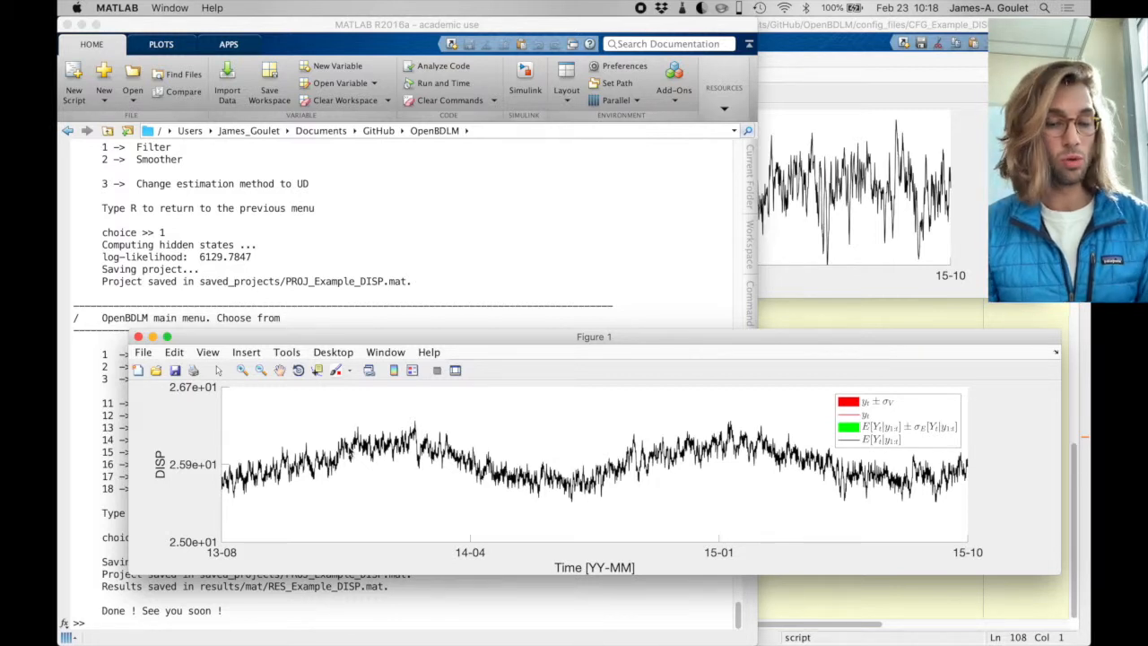
{"action": "left_click", "coordinate": [241, 370]}
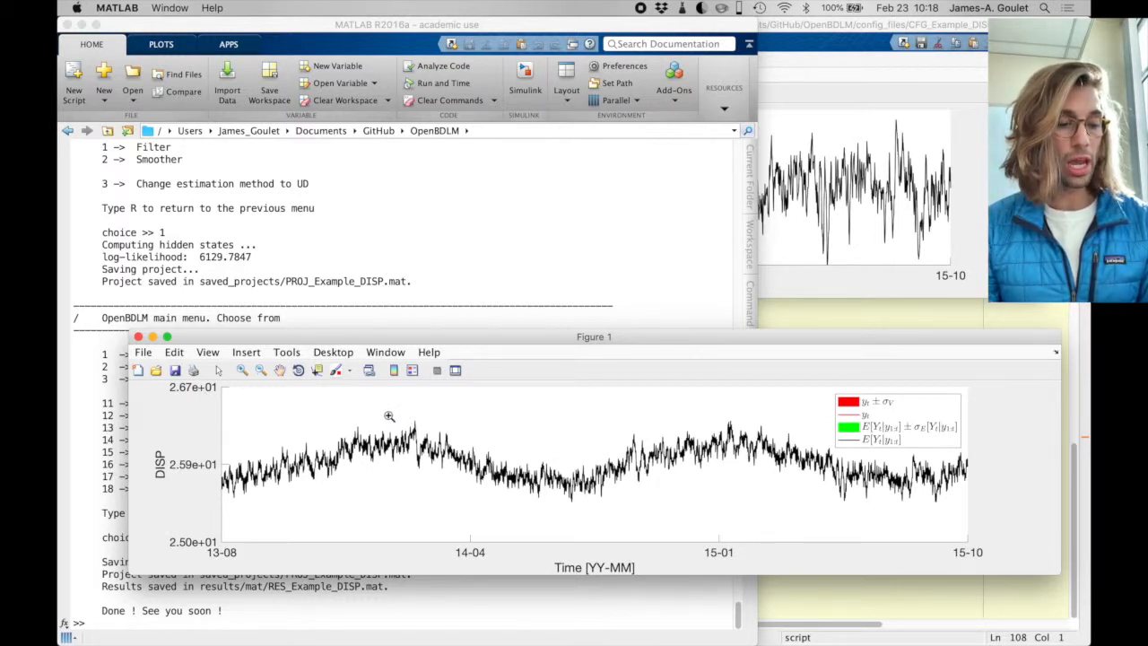
{"action": "left_click_drag", "start_coordinate": [390, 417], "coordinate": [424, 489]}
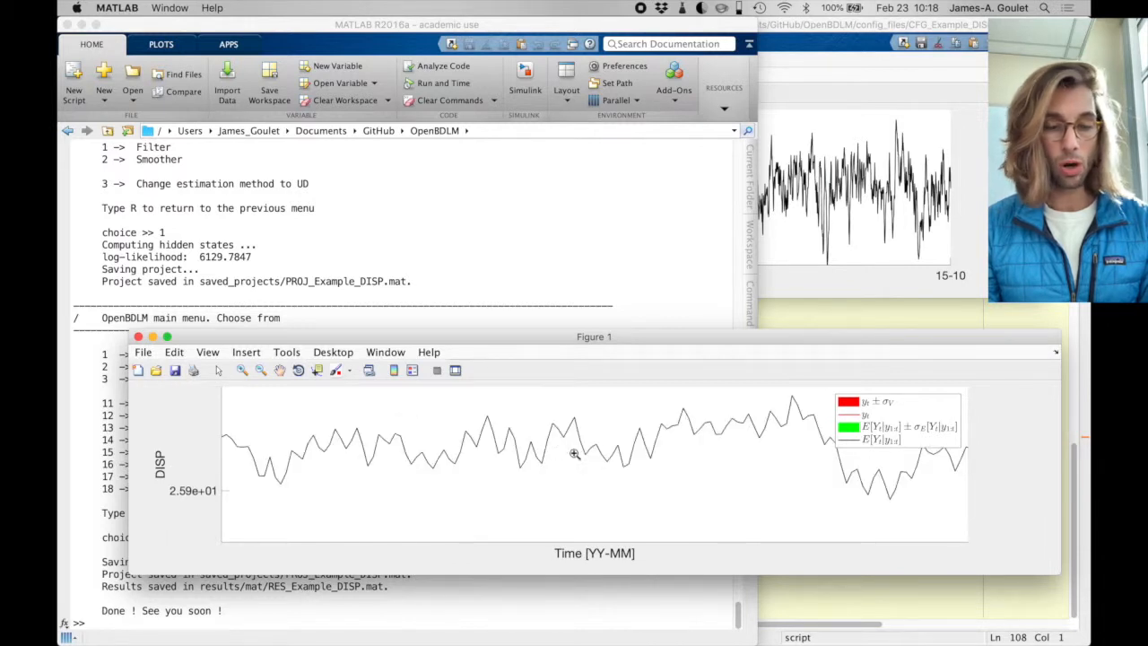
{"action": "left_click", "coordinate": [260, 369]}
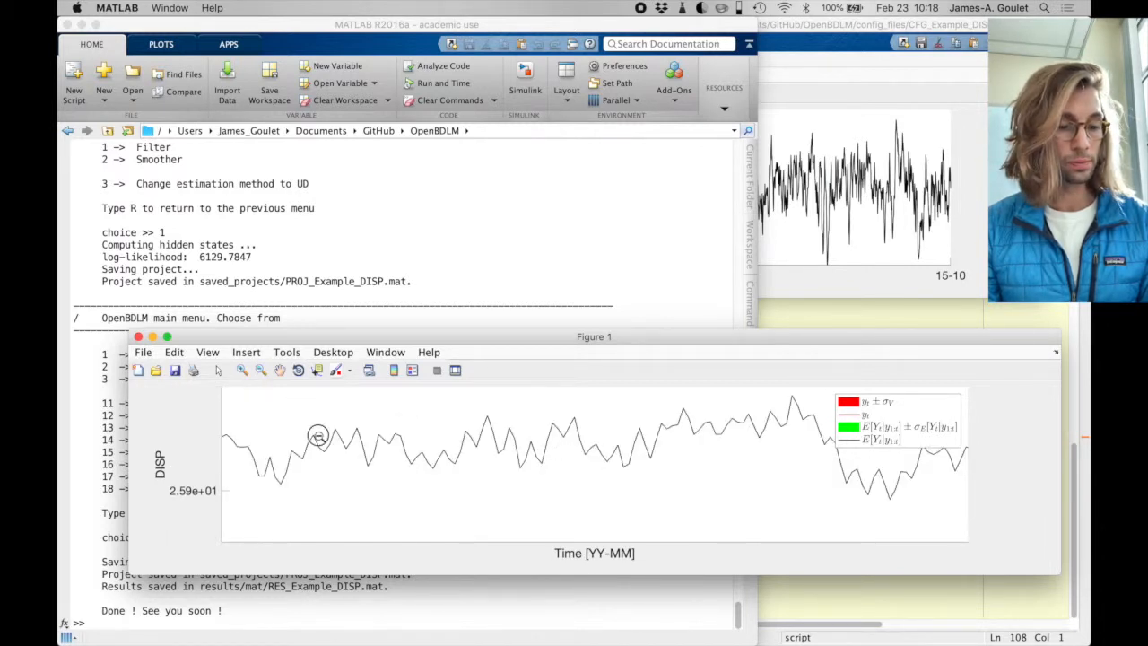
{"action": "left_click", "coordinate": [318, 437]}
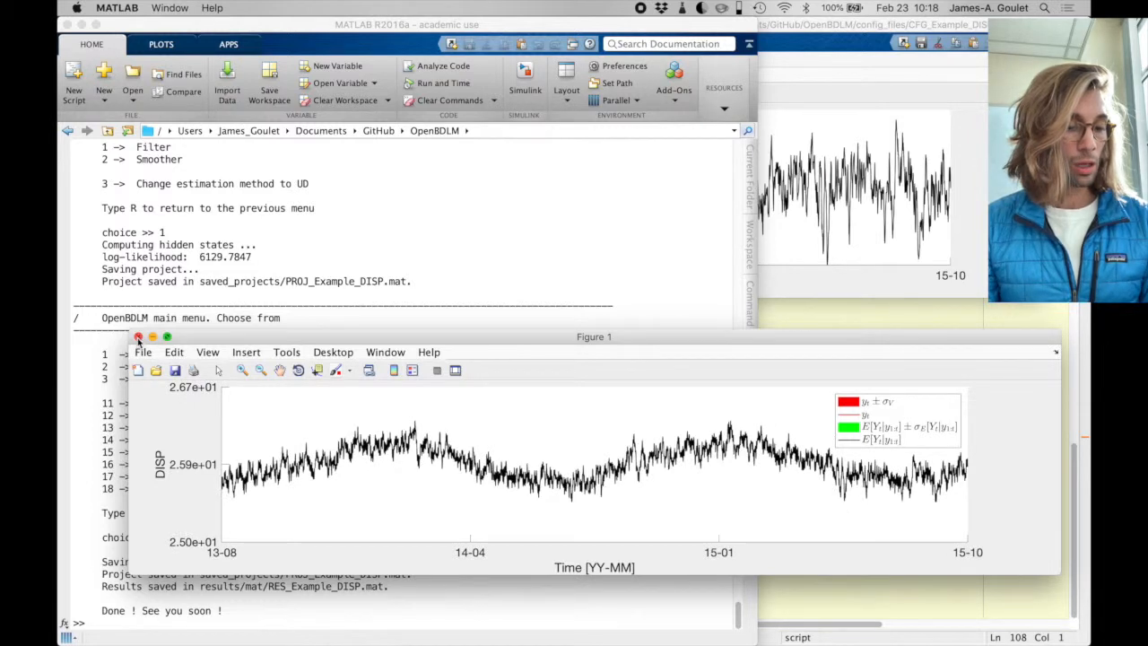
{"action": "left_click", "coordinate": [138, 338]}
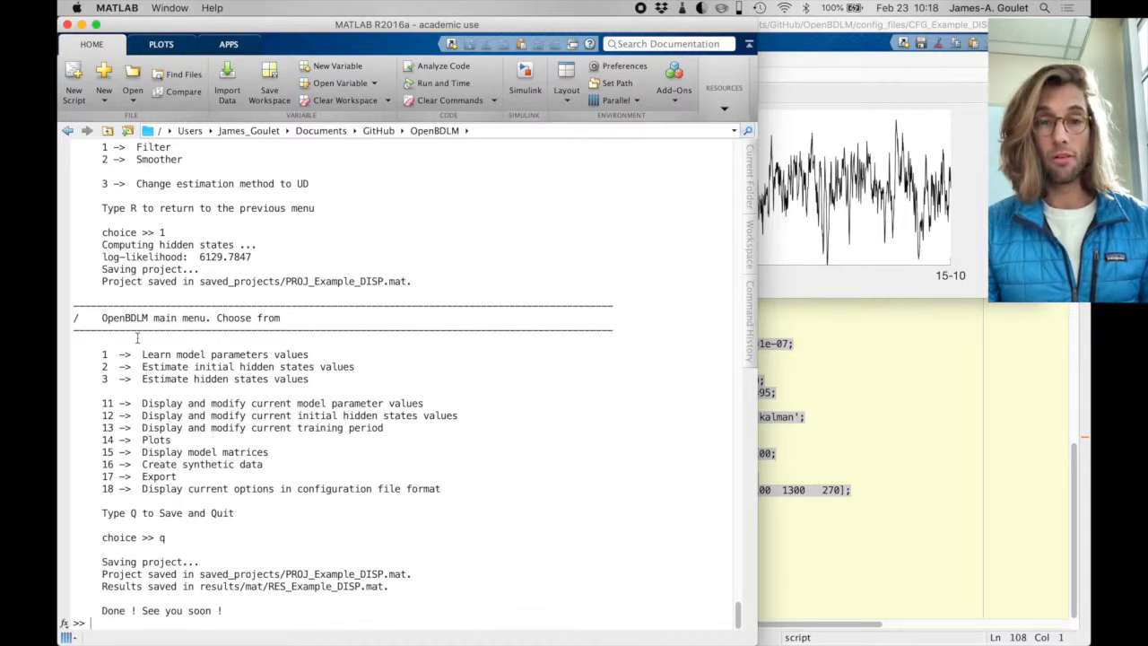
- Restart OpenBDLM_main and reload the saved project Example_DISP, option 2
{"action": "key", "text": "Up"}
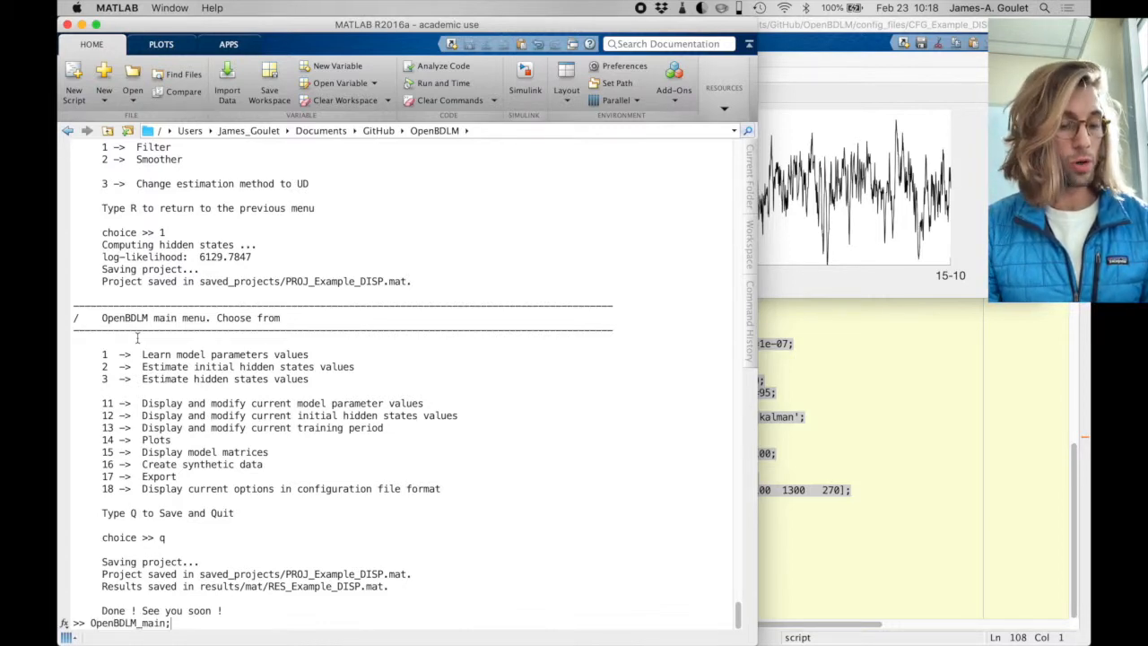
{"action": "key", "text": "Return"}
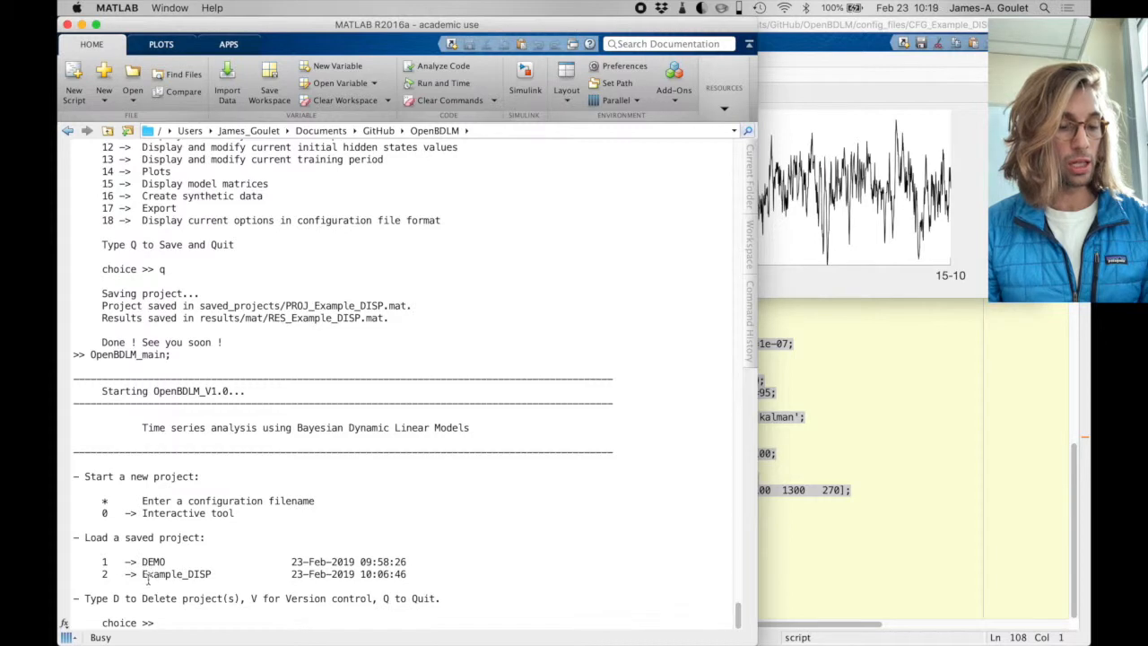
{"action": "type", "text": "2"}
{"action": "key", "text": "Return"}
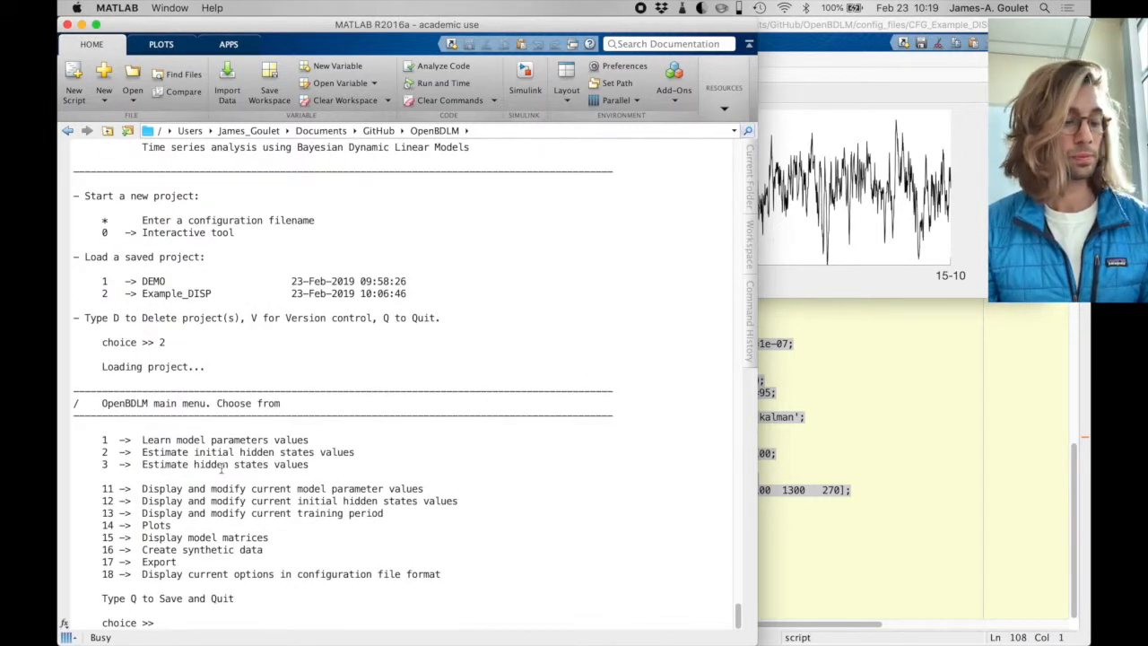
- Save and quit the current OpenBDLM session, run OpenBDLM_main again and load saved project 2, Example_DISP
{"action": "type", "text": "q"}
{"action": "key", "text": "Return"}
{"action": "key", "text": "Up"}
{"action": "key", "text": "Return"}
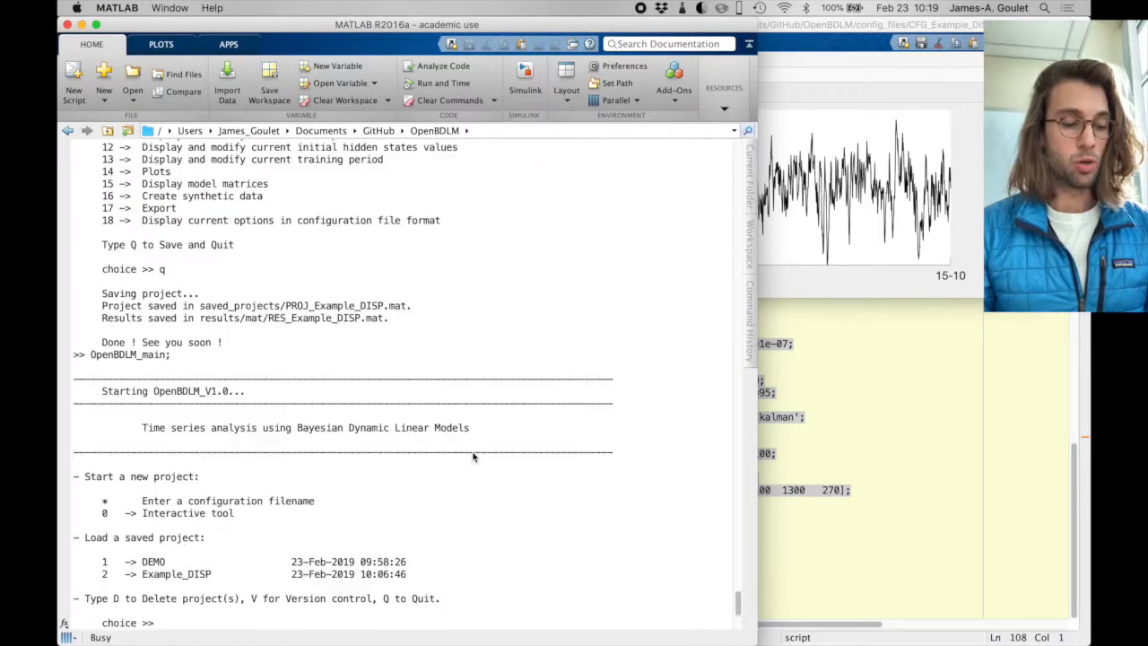
{"action": "type", "text": "2"}
{"action": "key", "text": "Return"}
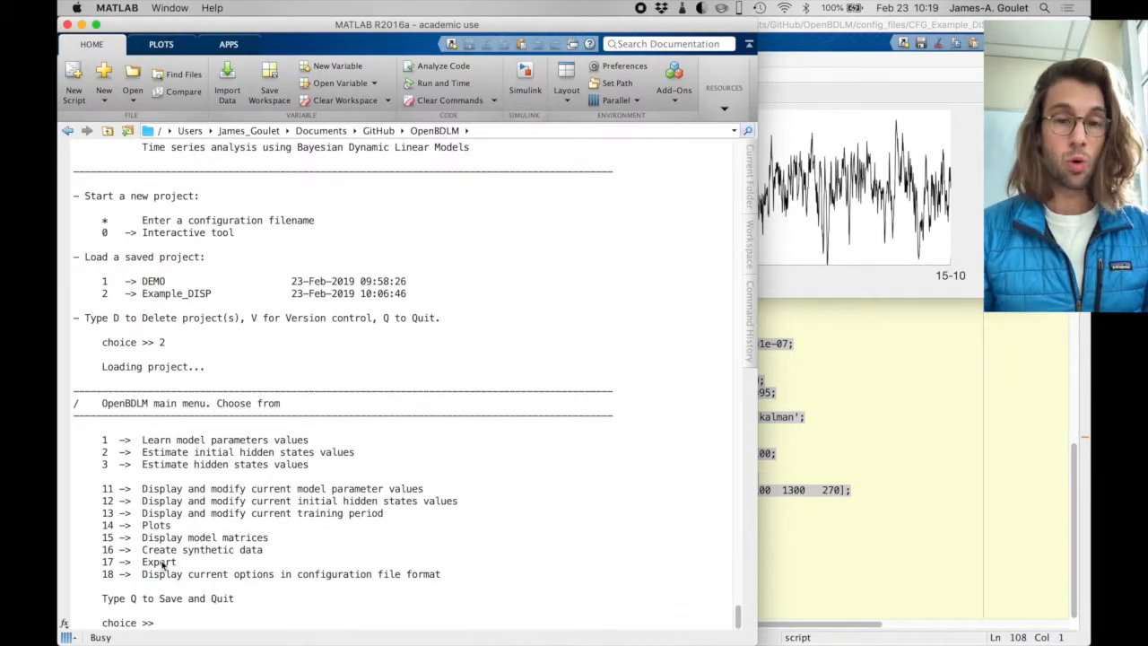
- Examine the model parameter table in CFG_Example_DISP.m, including the bounds and the Values column
{"action": "left_click", "coordinate": [848, 471]}
{"action": "scroll", "coordinate": [745, 359], "scroll_direction": "up", "scroll_amount": 5}
{"action": "left_click", "coordinate": [731, 341]}
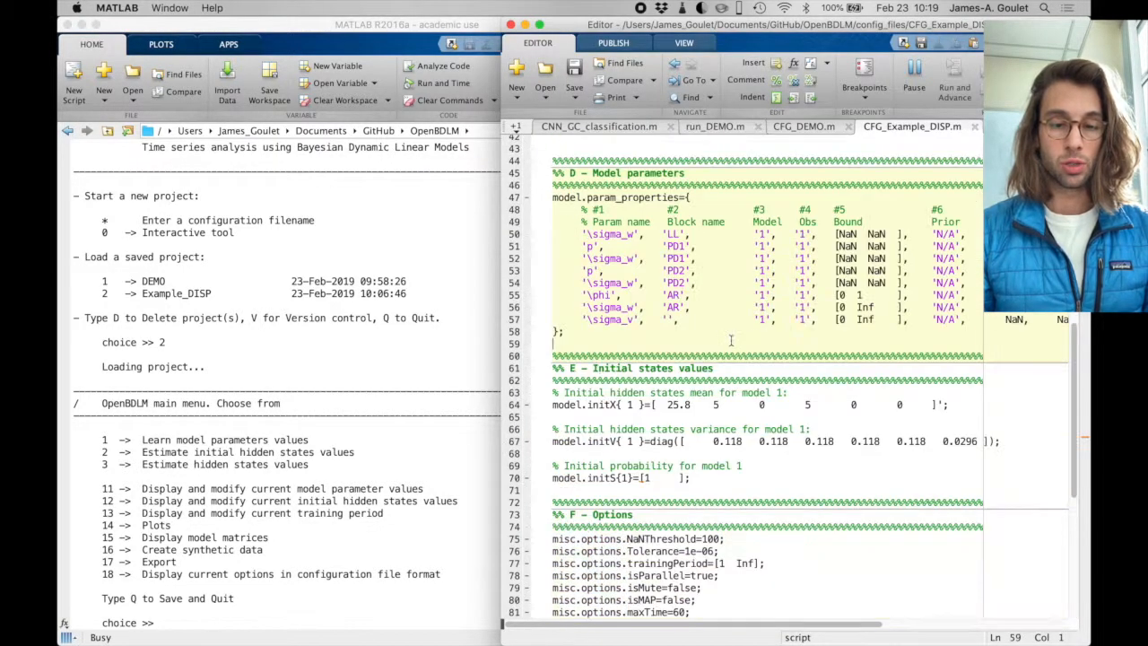
{"action": "scroll", "coordinate": [729, 341], "scroll_direction": "up", "scroll_amount": 1}
{"action": "scroll", "coordinate": [713, 362], "scroll_direction": "up", "scroll_amount": 3}
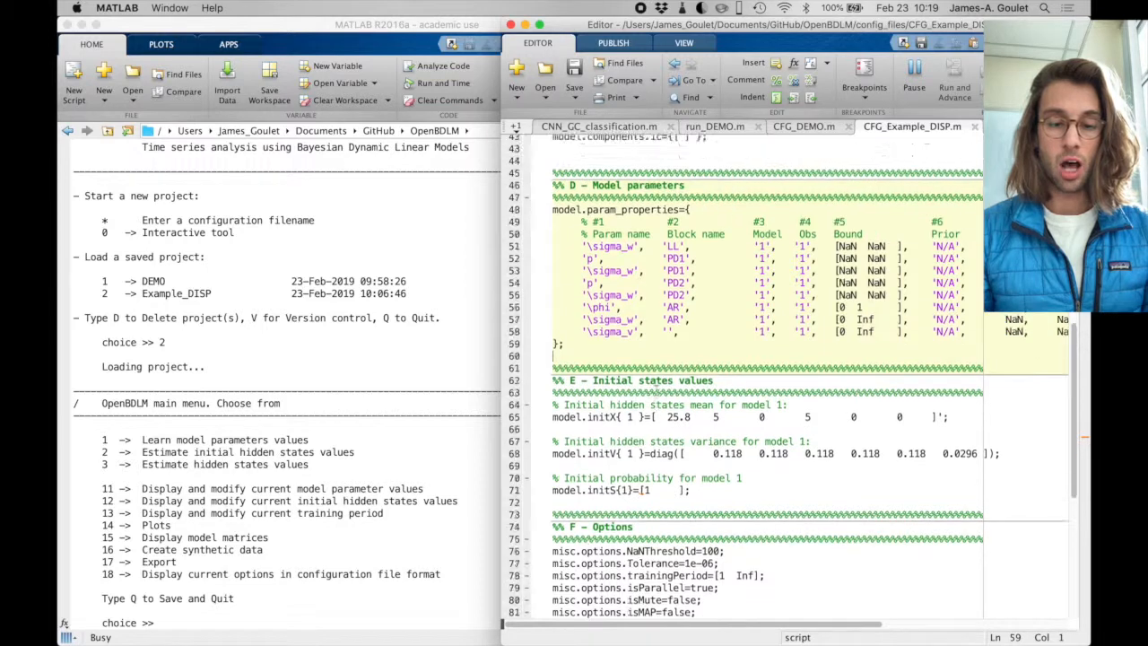
{"action": "scroll", "coordinate": [714, 362], "scroll_direction": "right", "scroll_amount": 5}
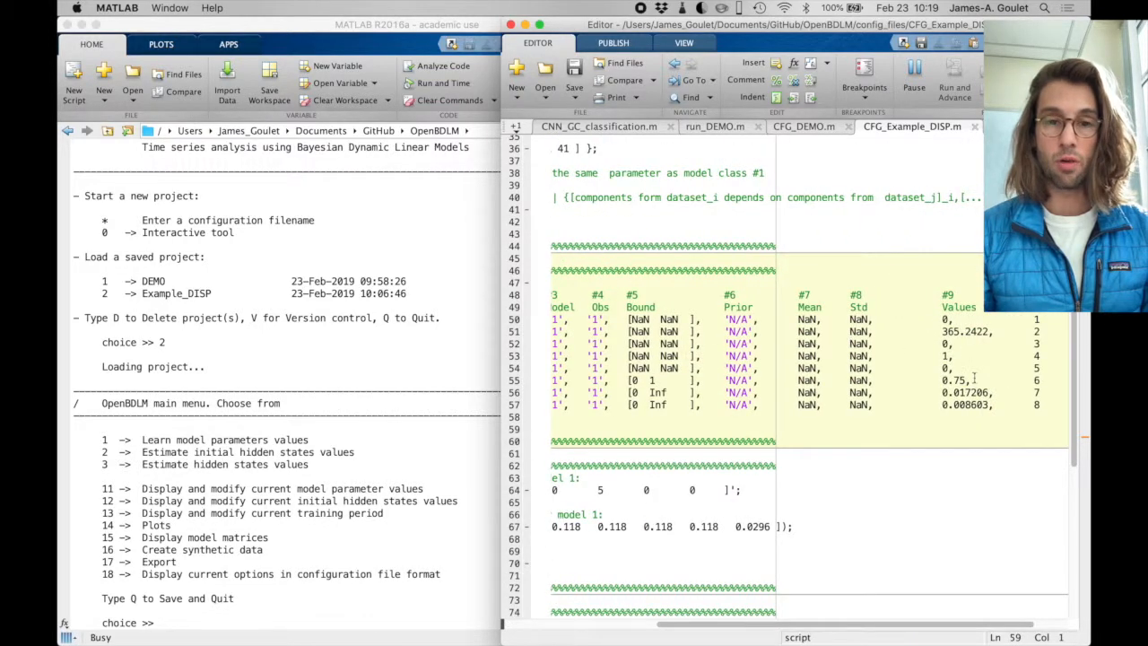
- Export the project as a configuration file (option 17, then 1), overwriting the existing CFG_Example_DISP.m
{"action": "left_click", "coordinate": [303, 394]}
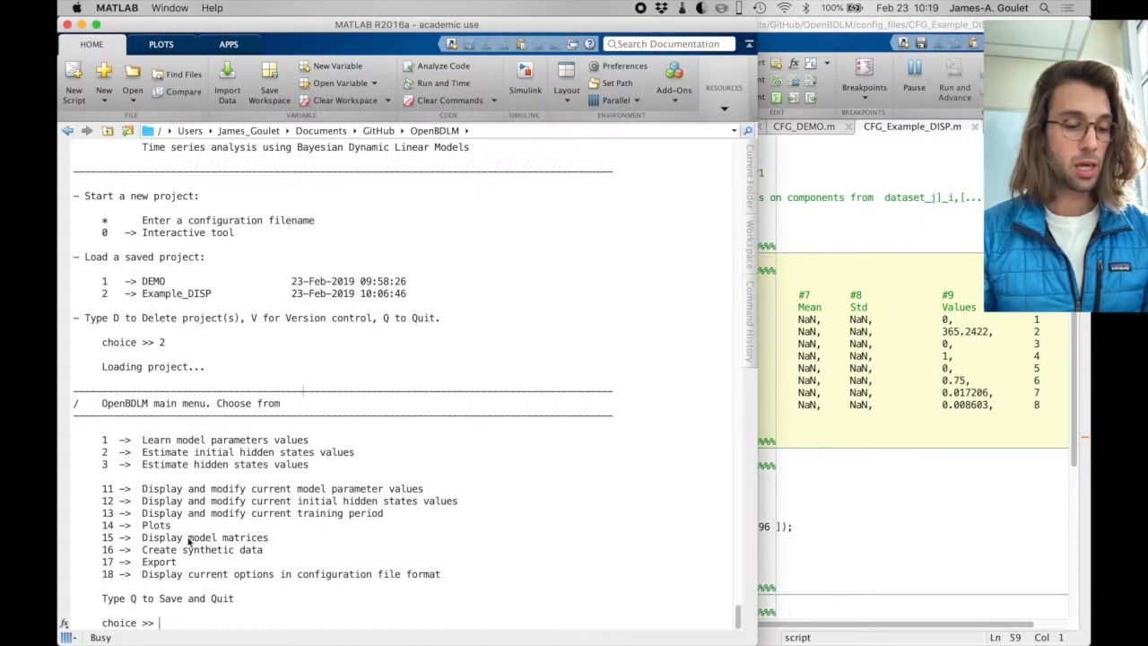
{"action": "type", "text": "1"}
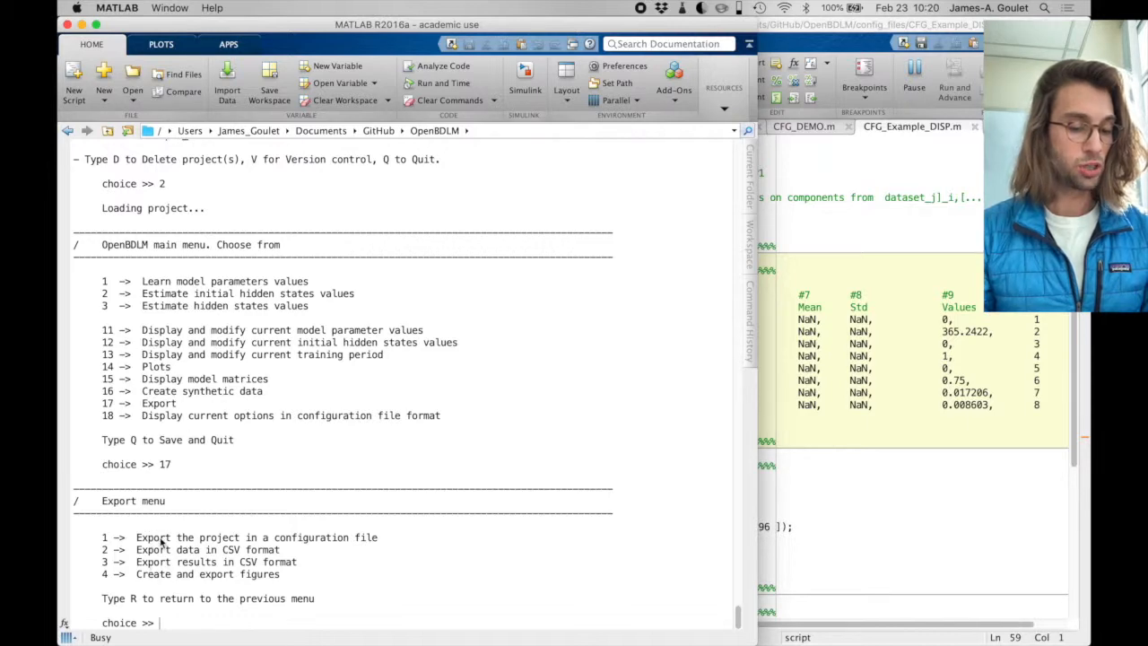
{"action": "type", "text": "1"}
{"action": "key", "text": "Return"}
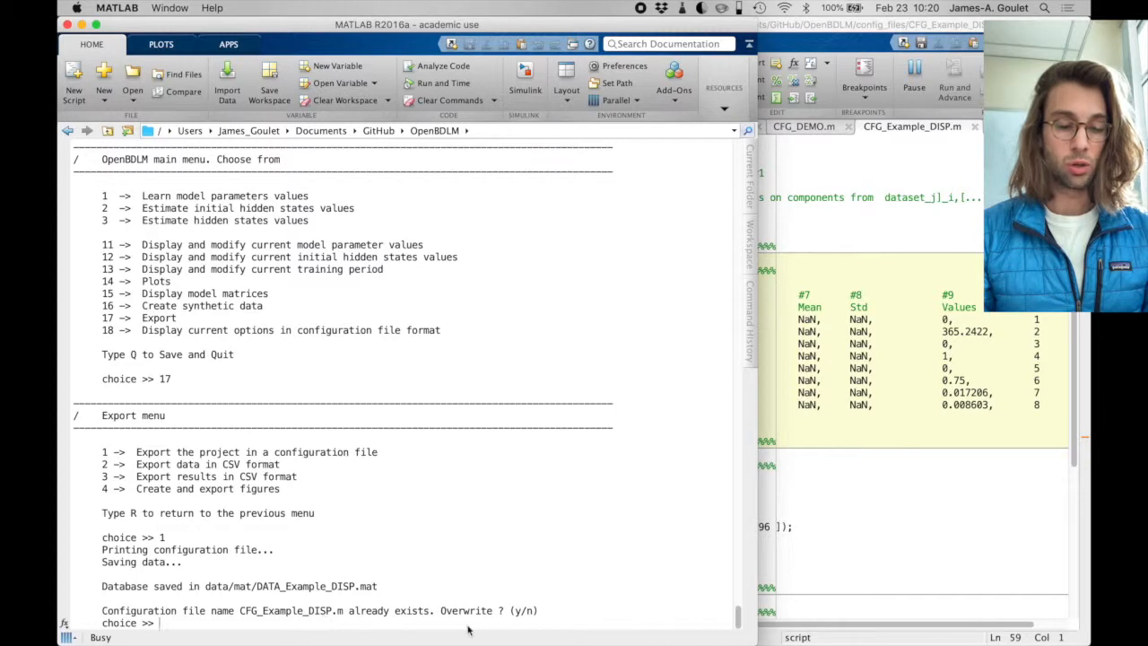
{"action": "type", "text": "y"}
{"action": "key", "text": "Return"}
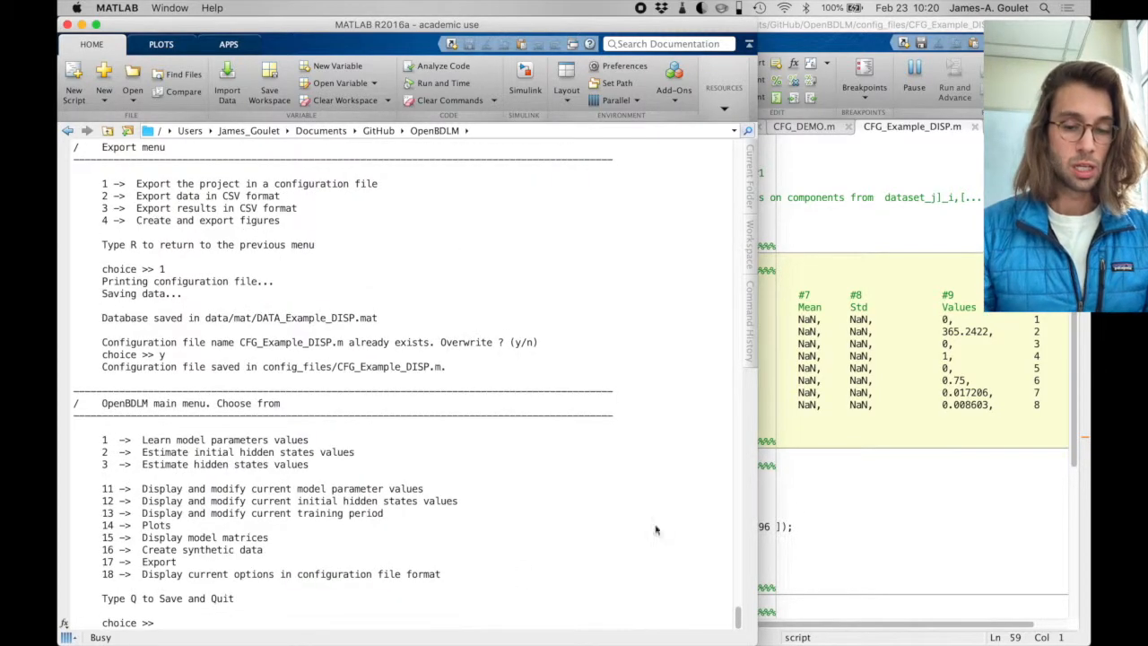
- Examine the model parameters and initial hidden state values in the newly exported CFG_Example_DISP.m
{"action": "left_click", "coordinate": [807, 523]}
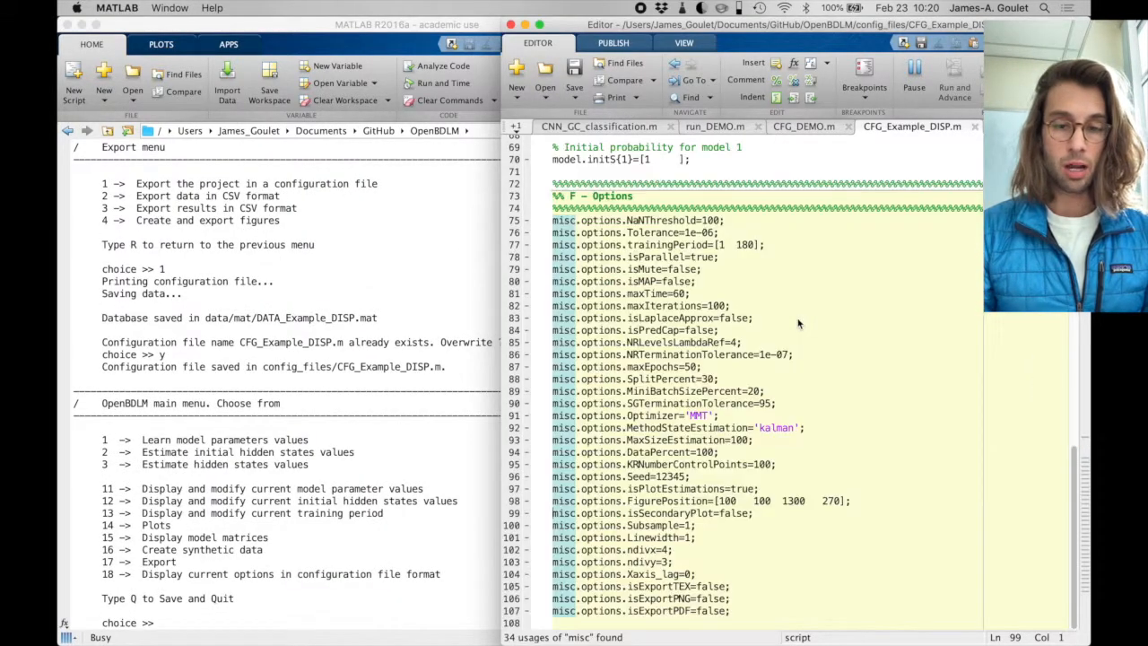
{"action": "scroll", "coordinate": [789, 305], "scroll_direction": "up", "scroll_amount": 15}
{"action": "scroll", "coordinate": [790, 305], "scroll_direction": "down", "scroll_amount": 7}
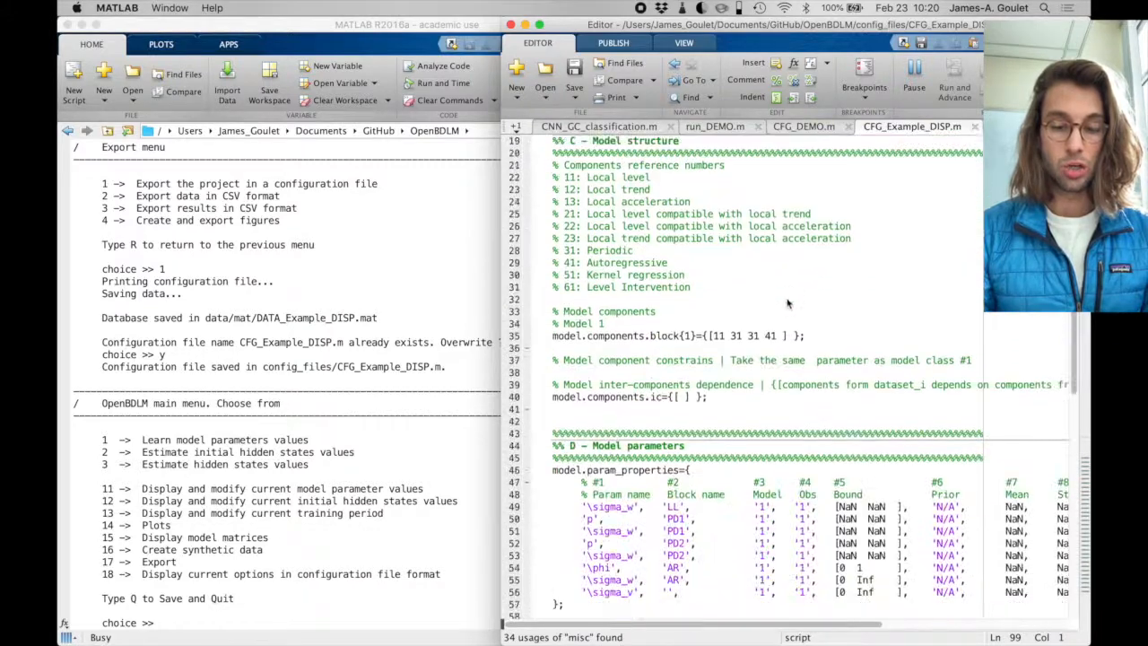
{"action": "scroll", "coordinate": [812, 368], "scroll_direction": "right", "scroll_amount": 2}
{"action": "scroll", "coordinate": [812, 368], "scroll_direction": "right", "scroll_amount": 5}
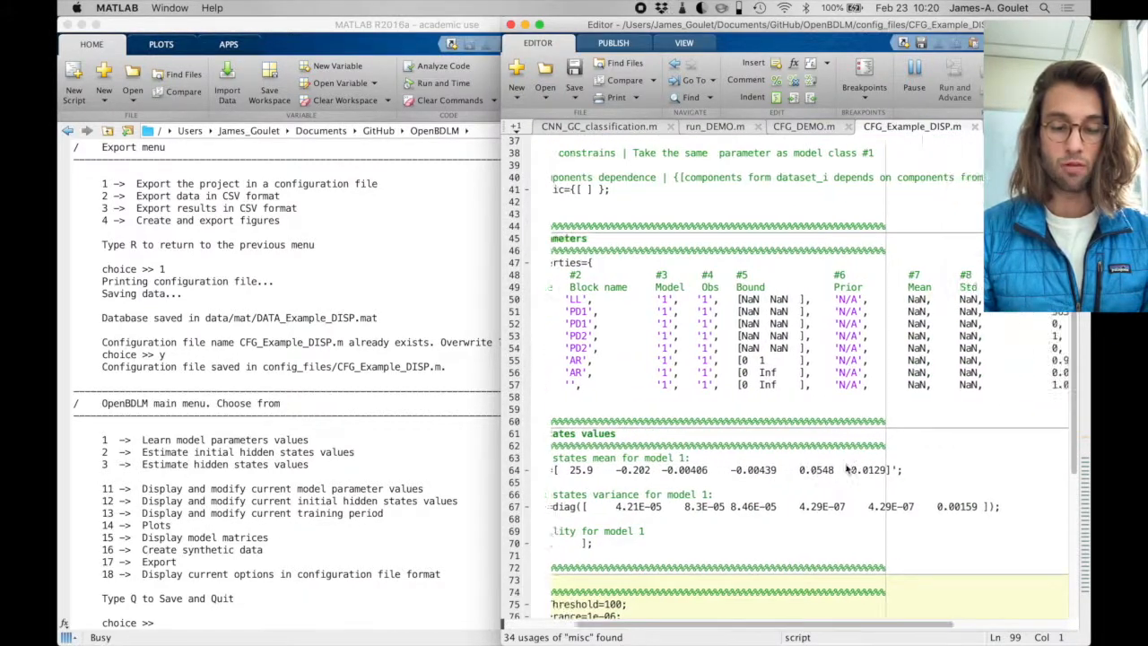